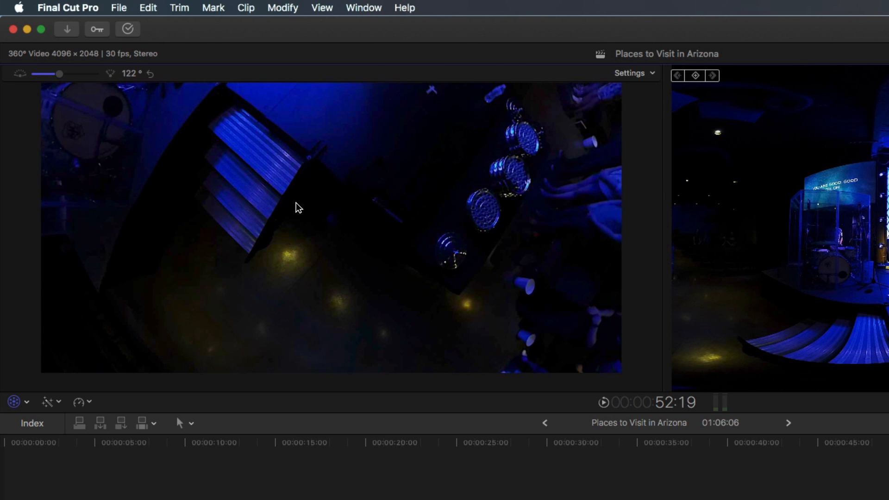
Look around the concert shot in the 360° viewer, from the floor up to the performers on stage
drag(326, 227, 326, 239)
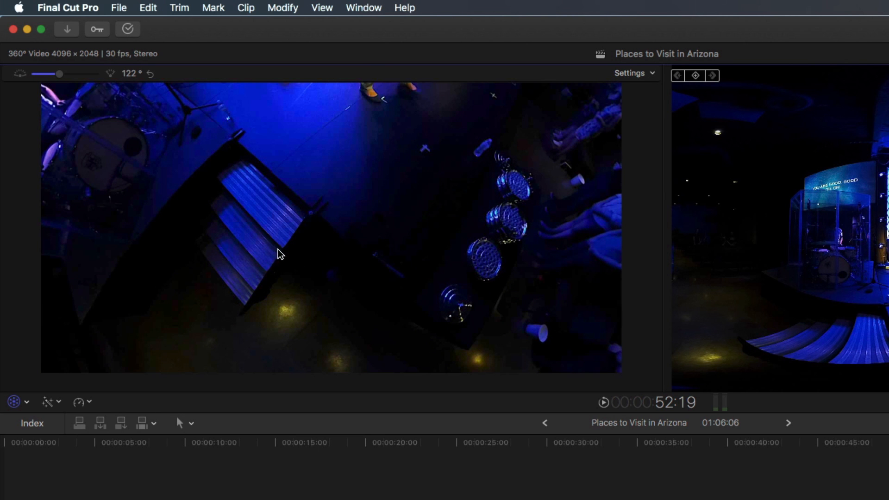
mouse_move(262, 252)
mouse_down()
mouse_move(281, 269)
mouse_move(258, 266)
mouse_up()
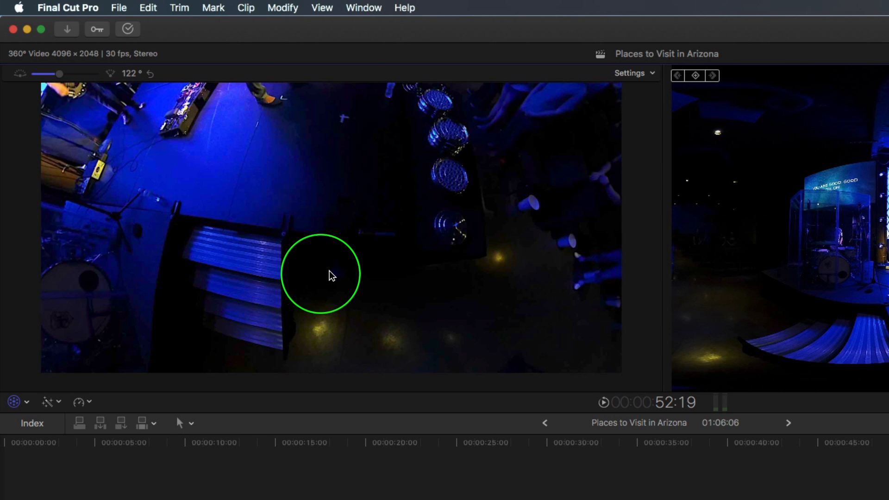
drag(310, 263, 349, 257)
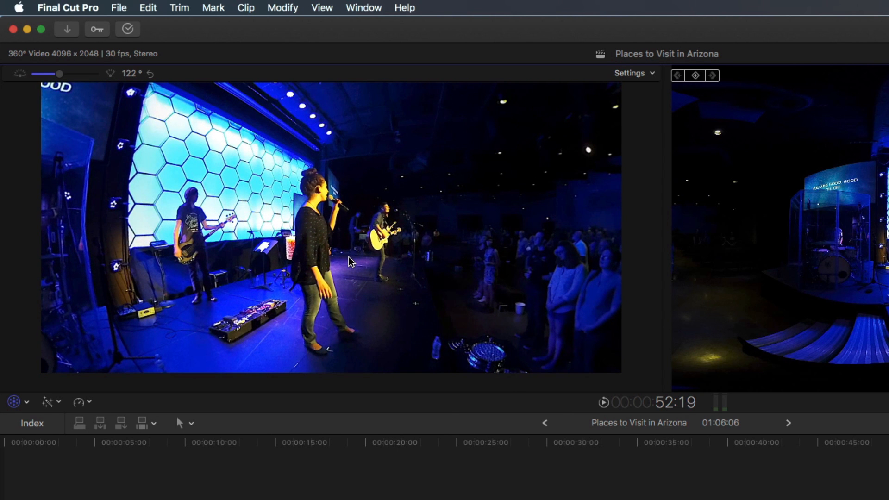
drag(350, 261, 321, 248)
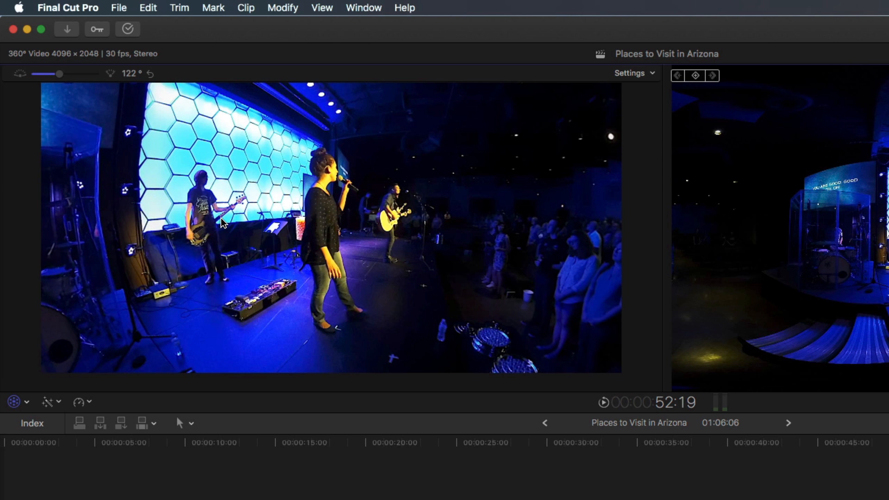
drag(321, 220, 293, 222)
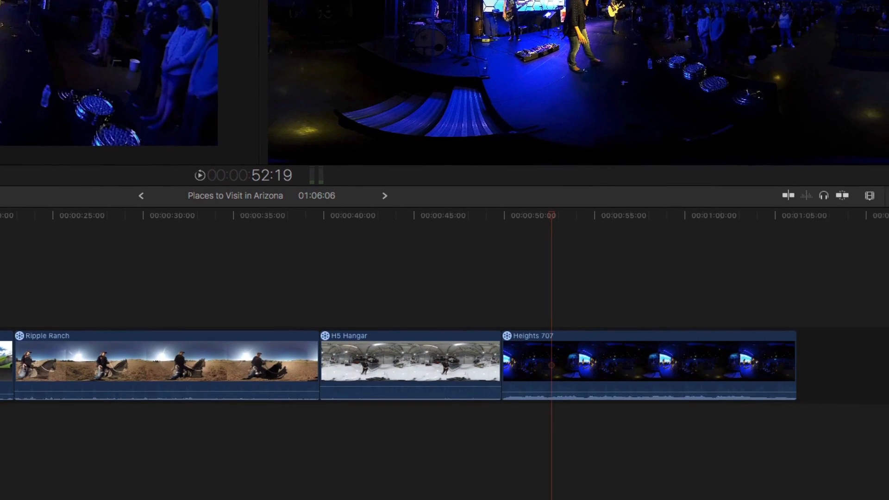
Browse the 360° video effects and preview 360° Aura on the concert clip
click(860, 177)
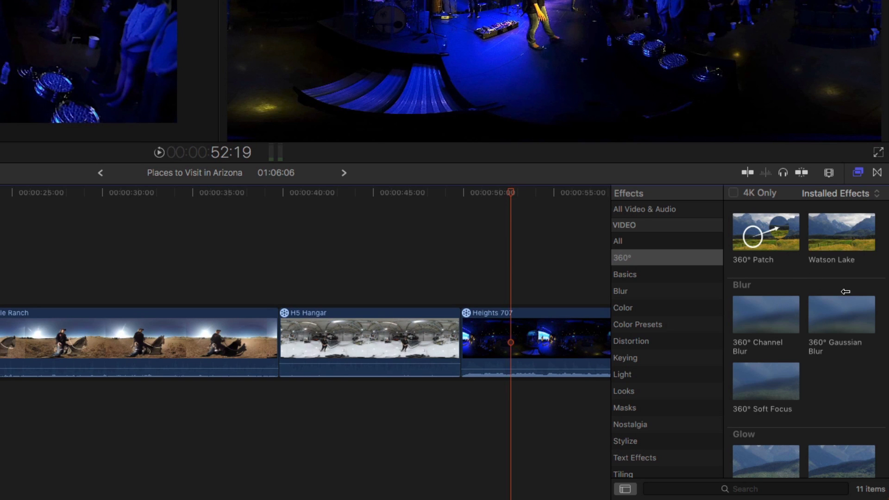
scroll(847, 276, down, 3)
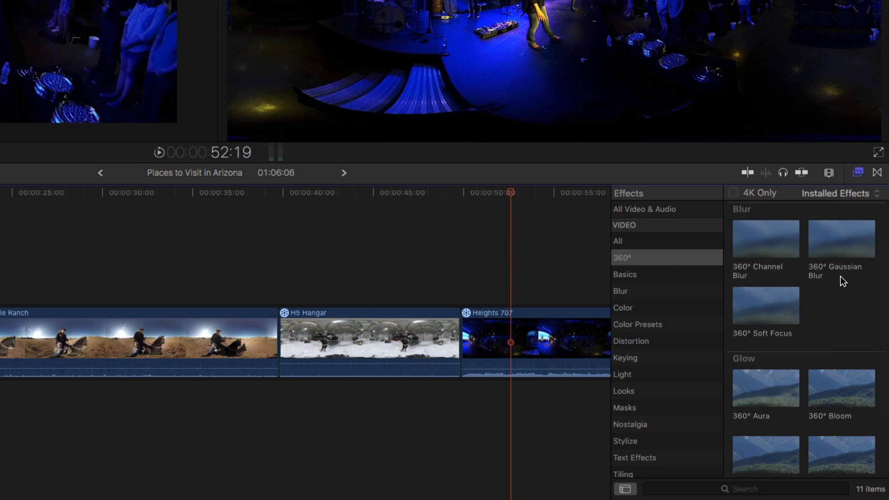
scroll(840, 275, up, 2)
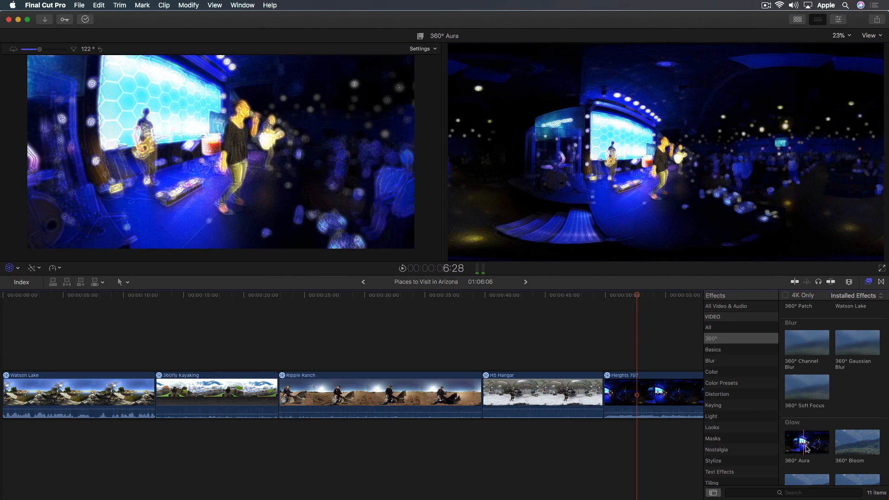
scroll(852, 431, down, 4)
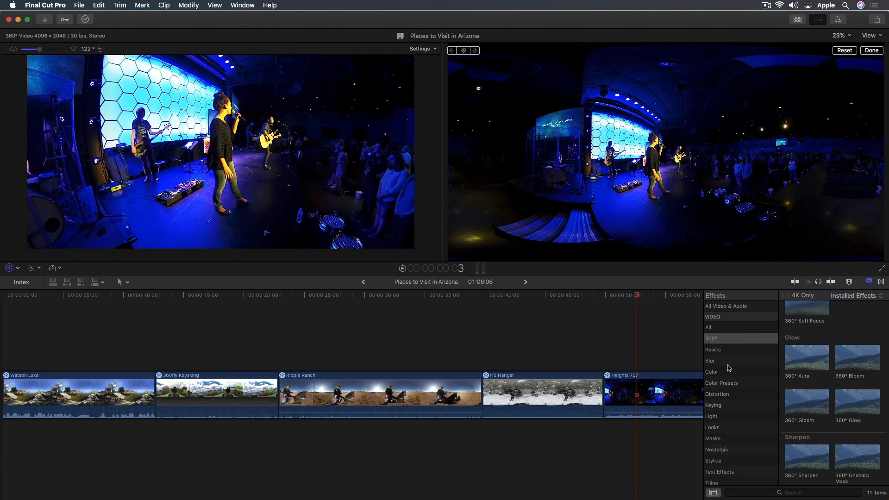
Apply the standard Gaussian blur from the Blur effects to the Heights 707 clip
click(722, 360)
drag(807, 366, 642, 405)
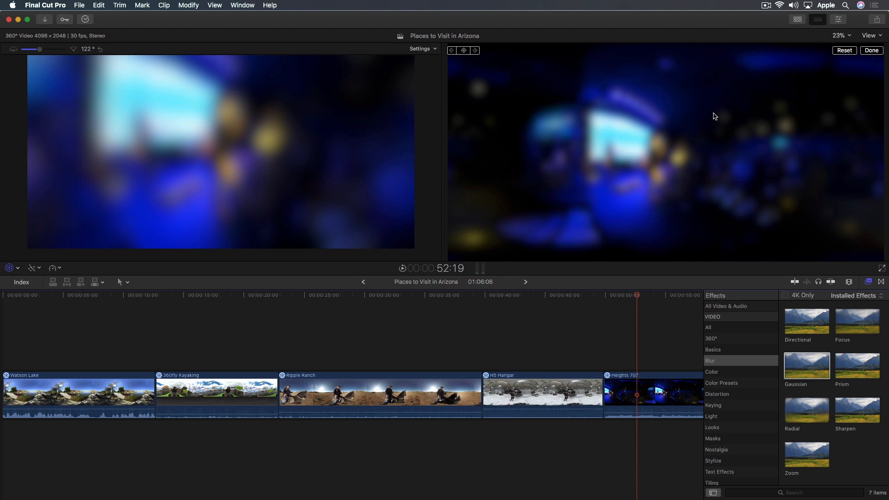
Raise the clip's master exposure to 45% and inspect the blurred stitch seam in the 360° viewer
key(super+6)
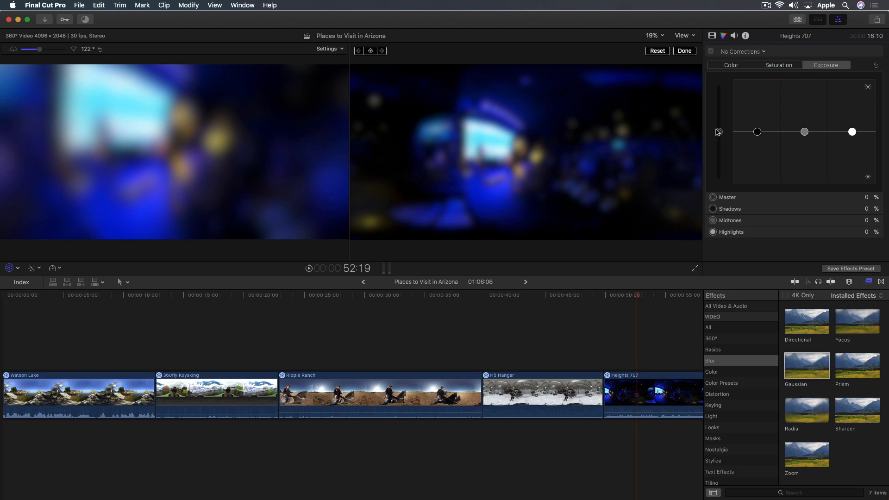
drag(723, 134, 721, 113)
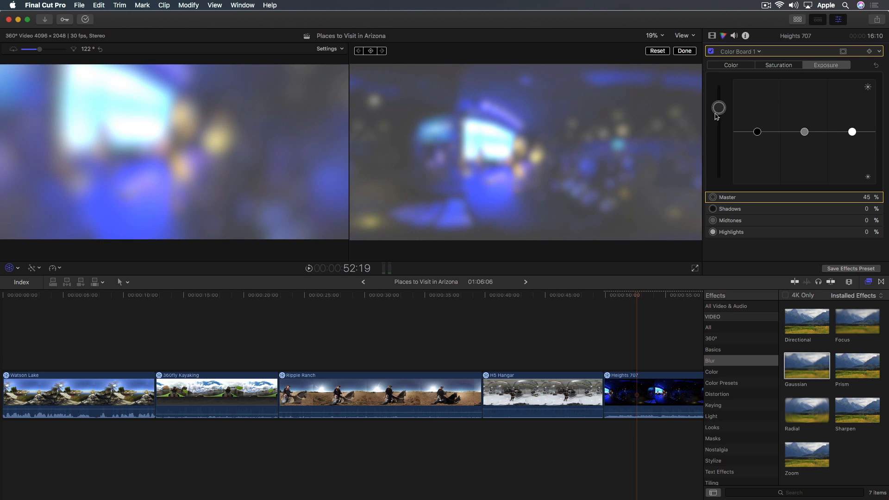
drag(250, 121, 277, 167)
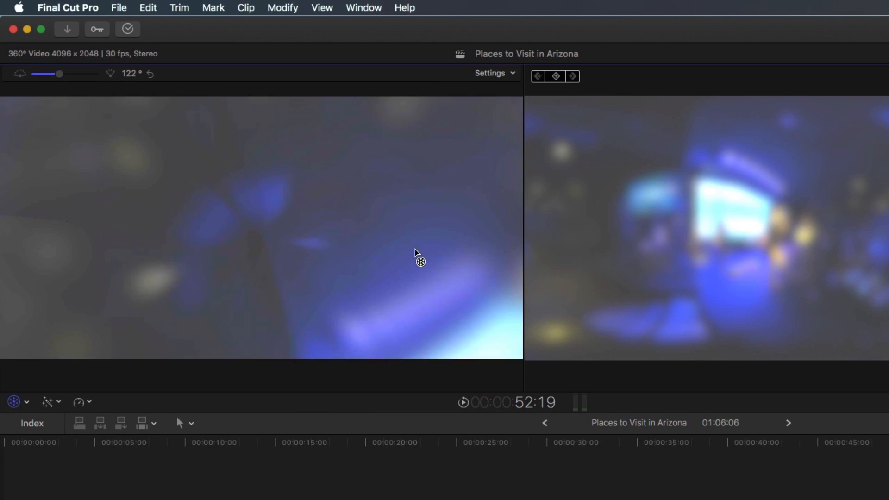
drag(416, 254, 320, 200)
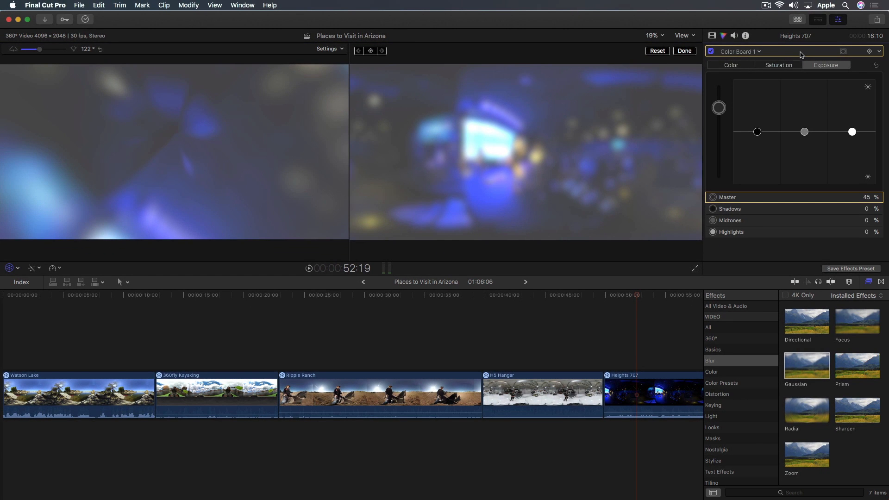
Remove the Color Board correction and the Gaussian blur from the Heights 707 clip
key(Delete)
drag(206, 191, 219, 149)
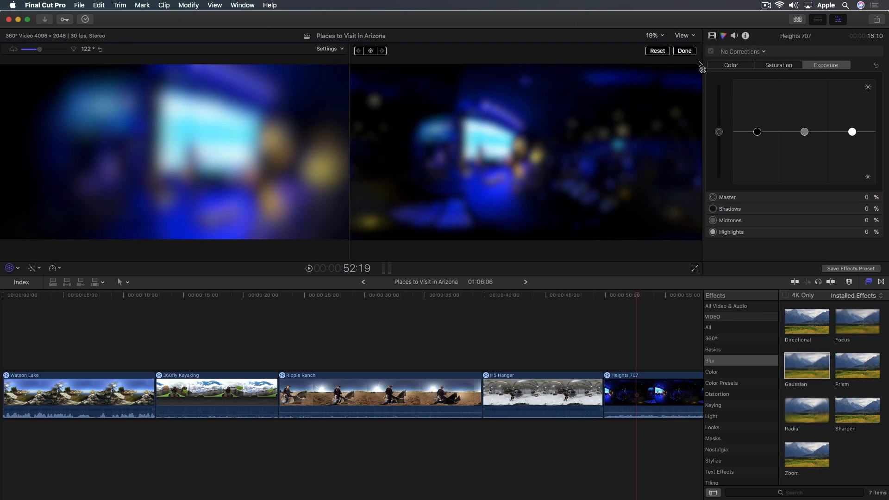
click(713, 36)
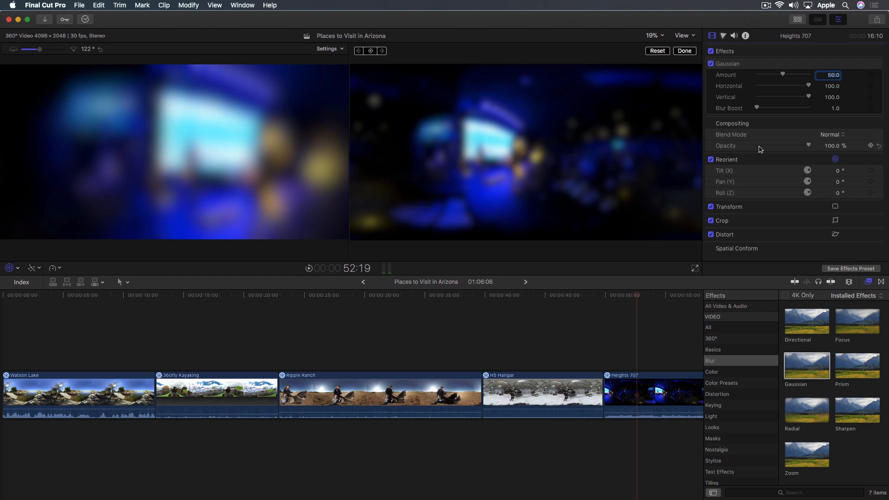
click(776, 69)
key(Delete)
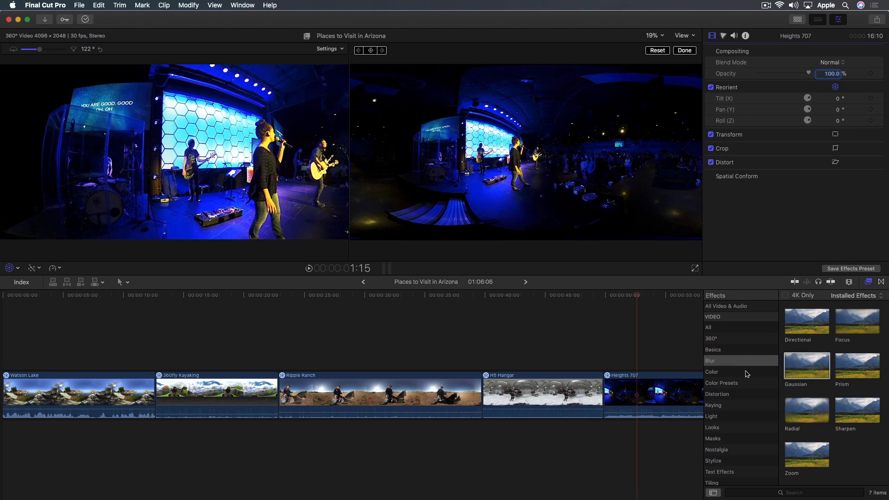
Apply the 360° Gaussian Blur effect to the Heights 707 clip
click(729, 343)
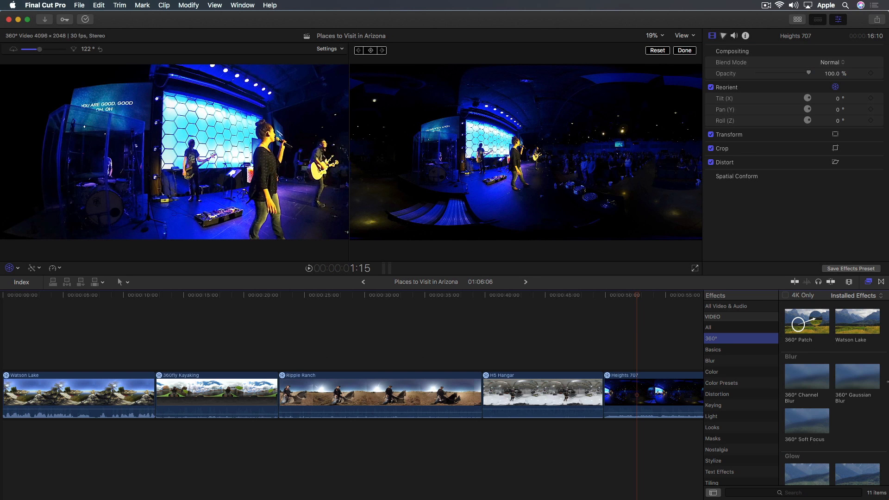
scroll(861, 396, down, 3)
scroll(864, 379, down, 2)
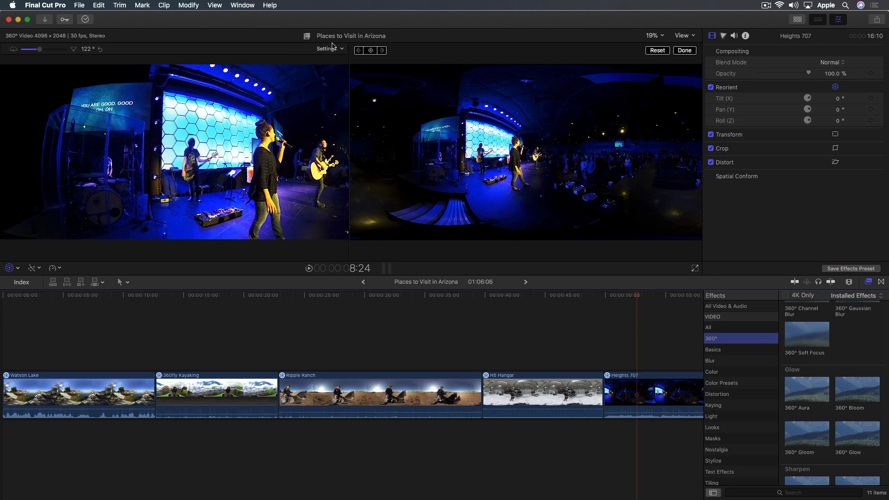
click(683, 36)
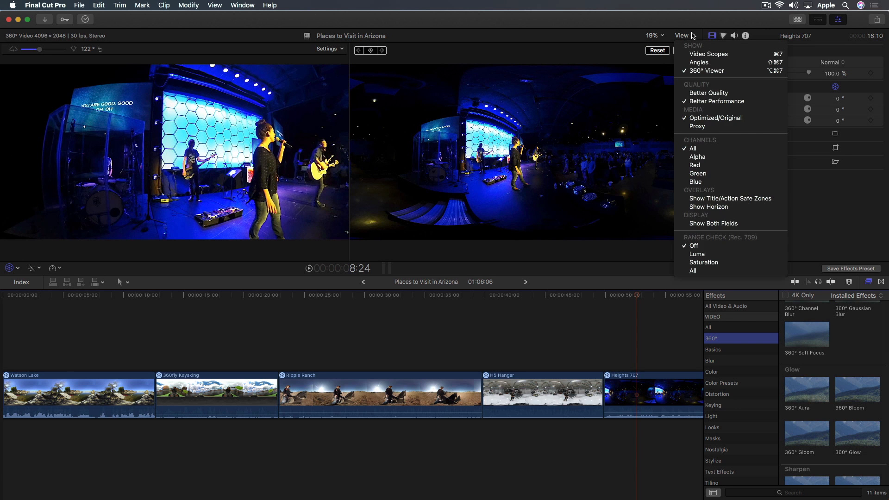
click(693, 35)
scroll(874, 349, down, 1)
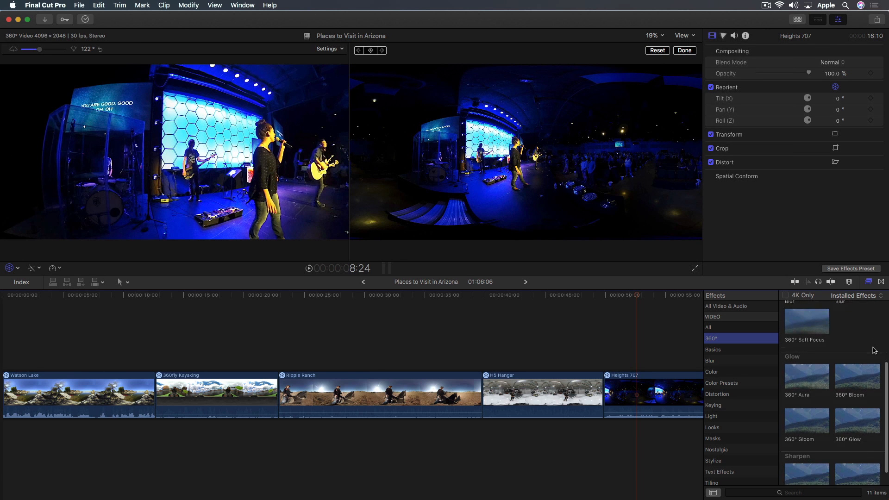
scroll(874, 350, up, 3)
scroll(875, 349, up, 1)
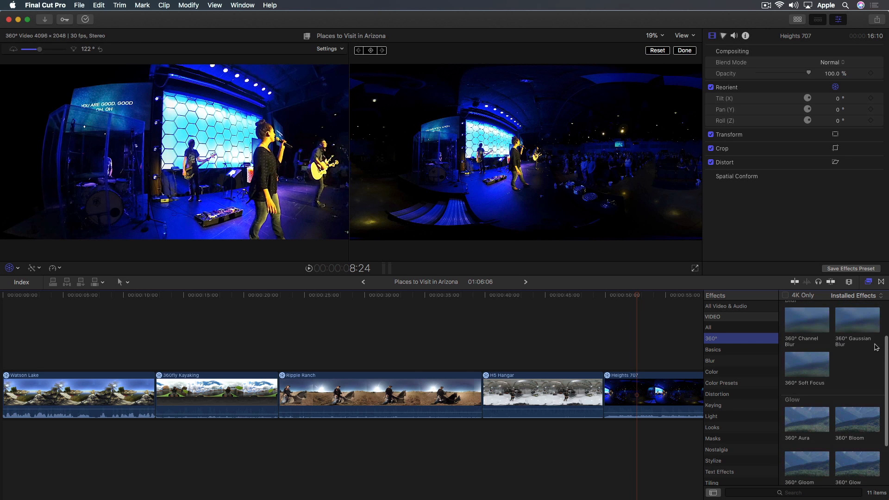
drag(863, 326, 647, 389)
scroll(620, 361, right, 5)
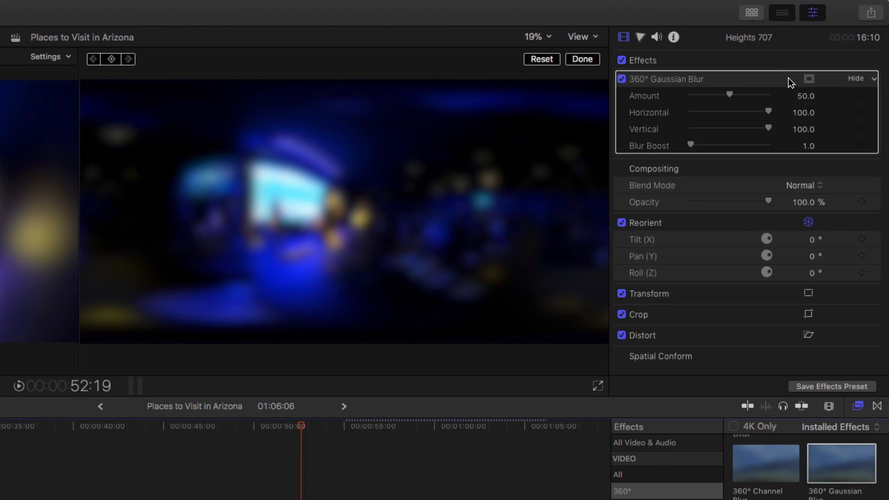
Add a shape mask to the 360° Gaussian Blur and turn off the reorient overlay to show the mask's on-screen controls
click(822, 63)
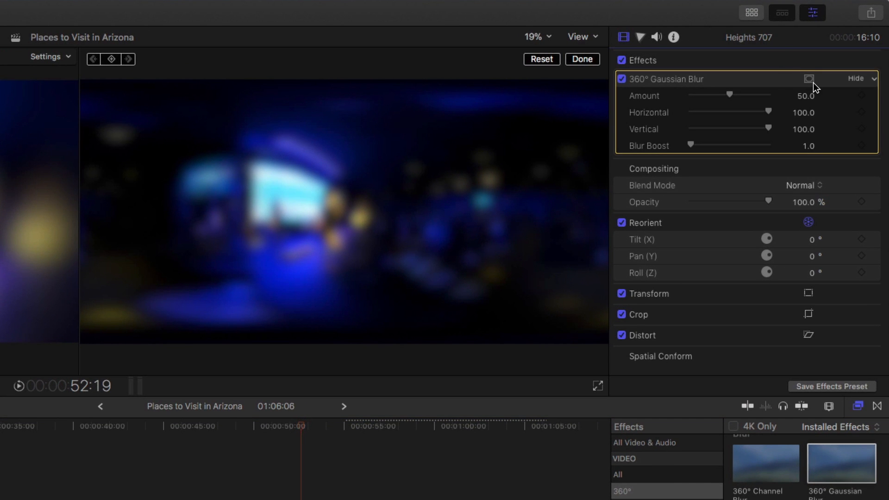
click(809, 80)
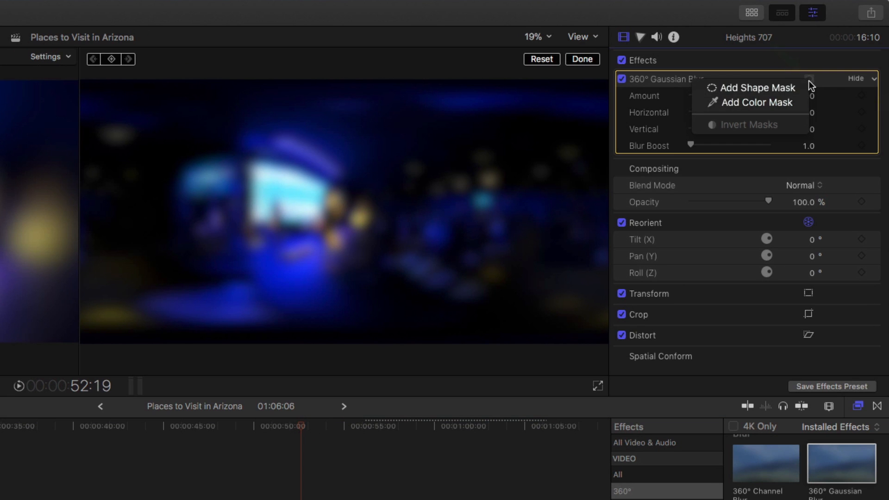
click(783, 89)
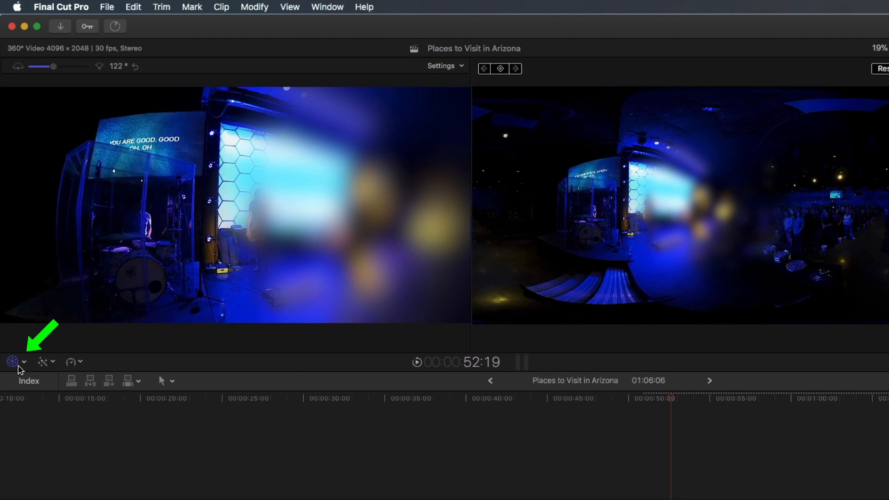
click(17, 366)
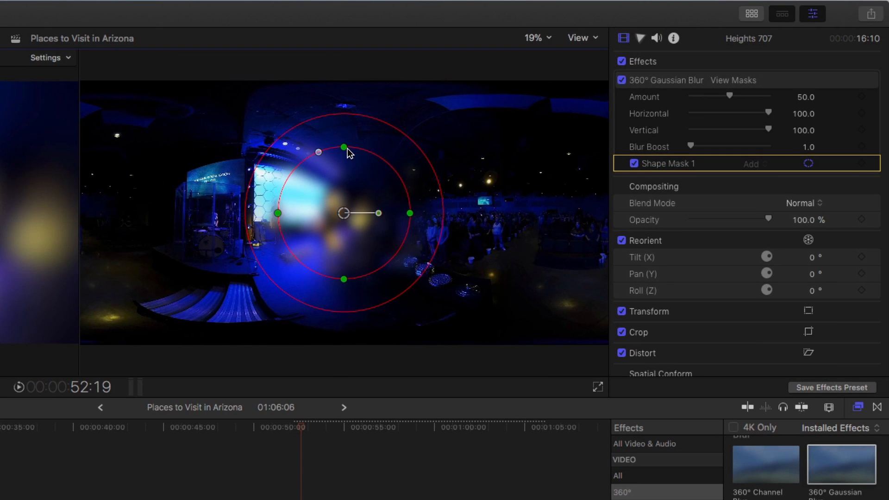
Shrink the shape mask, tighten its feathering and move it toward the bassist in front of the hexagon wall
drag(347, 148, 344, 186)
drag(278, 213, 310, 213)
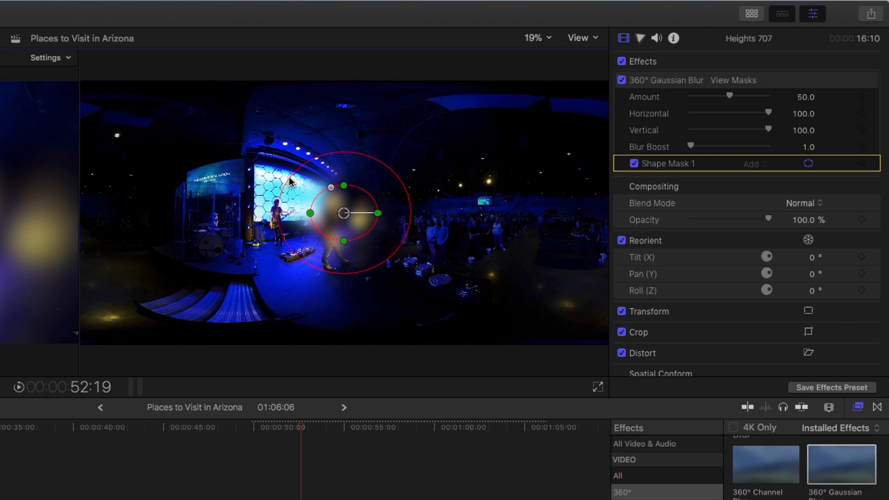
drag(288, 183, 289, 222)
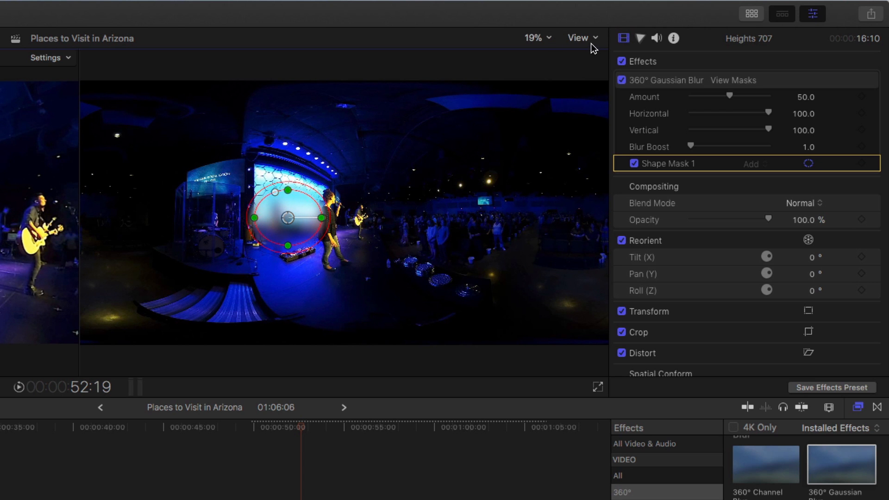
At 100% viewer zoom, shrink the shape mask to a smaller, tightly feathered ellipse beside the bassist
click(546, 40)
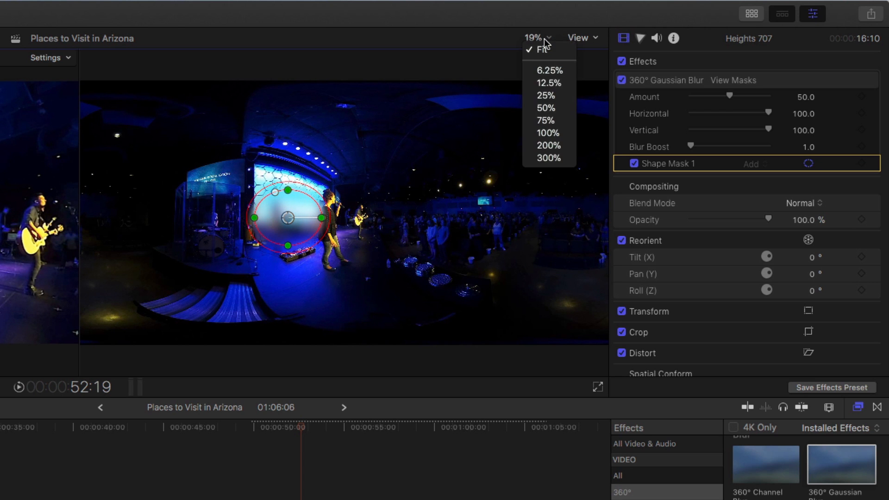
click(563, 133)
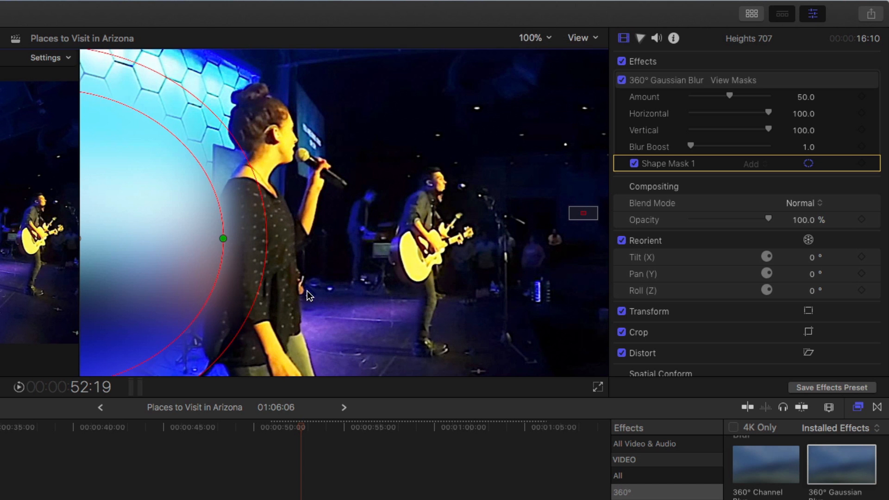
drag(585, 219, 583, 222)
drag(537, 177, 475, 177)
drag(359, 327, 354, 246)
drag(235, 176, 282, 178)
drag(357, 286, 356, 260)
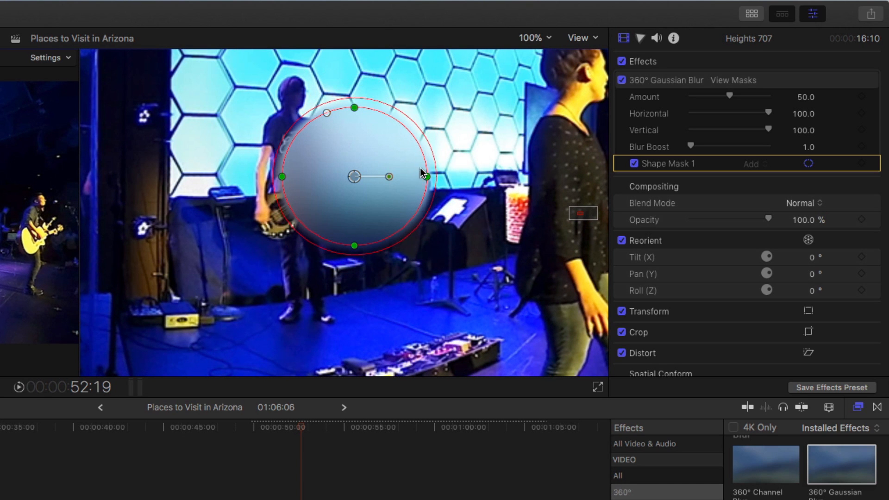
Reduce the mask to a narrow, short ellipse and place it over the logo on the bassist's shirt
drag(426, 177, 396, 182)
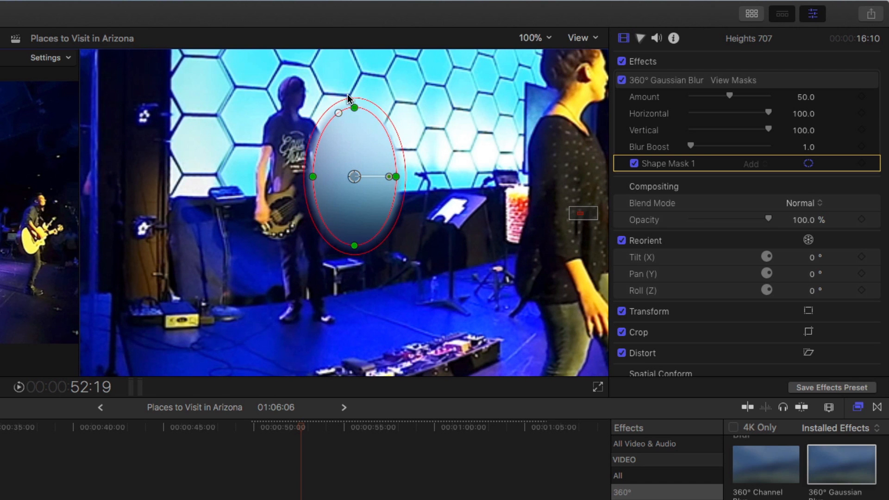
drag(355, 108, 358, 139)
drag(358, 215, 359, 221)
drag(397, 179, 384, 182)
drag(355, 137, 357, 147)
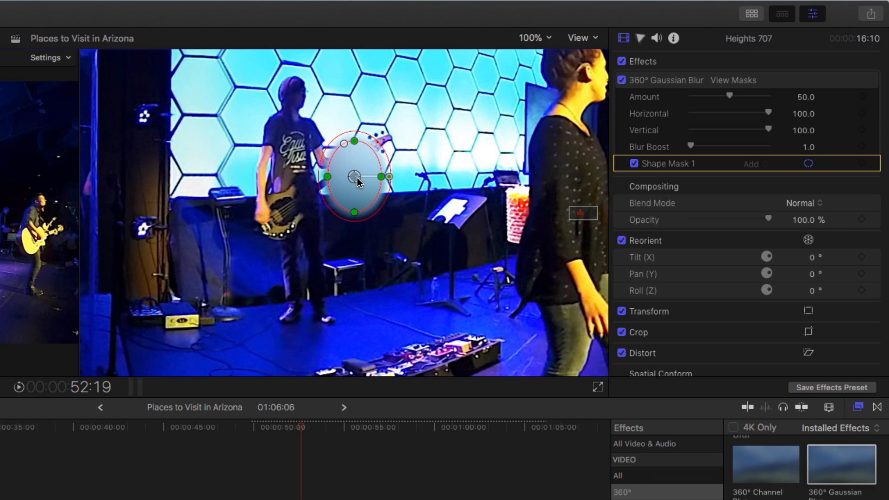
drag(384, 179, 297, 160)
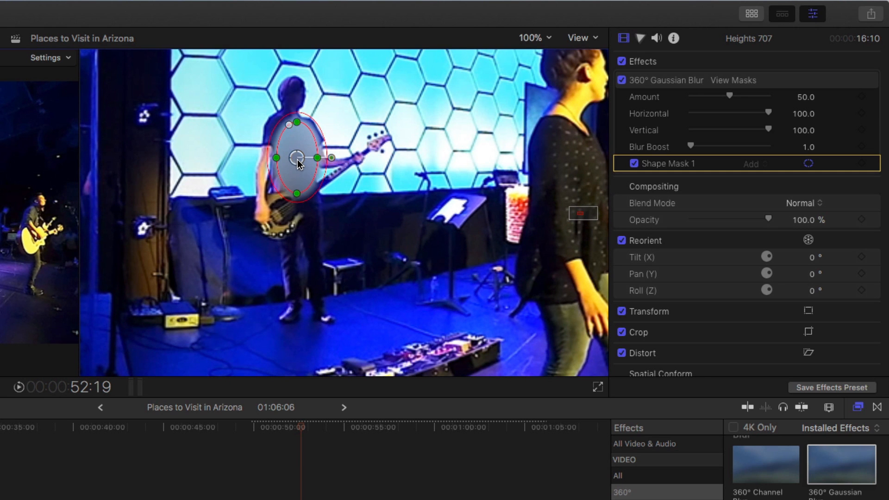
drag(301, 191, 303, 167)
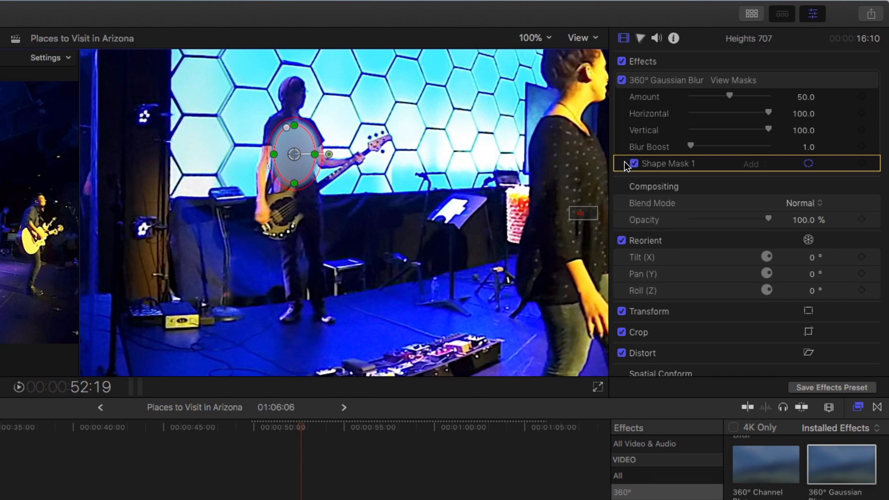
Reduce the 360° Gaussian Blur amount to 14.71 and add a shape mask keyframe at 50:14 in the timeline
drag(736, 99, 708, 102)
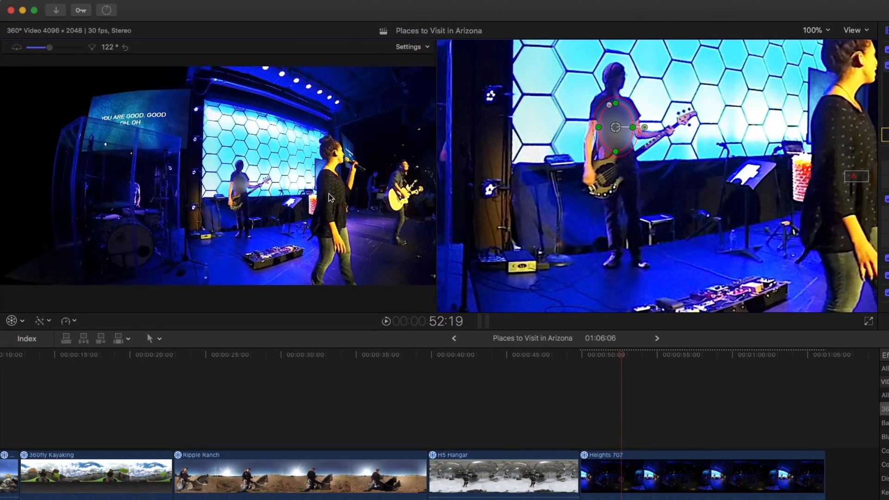
drag(329, 198, 297, 185)
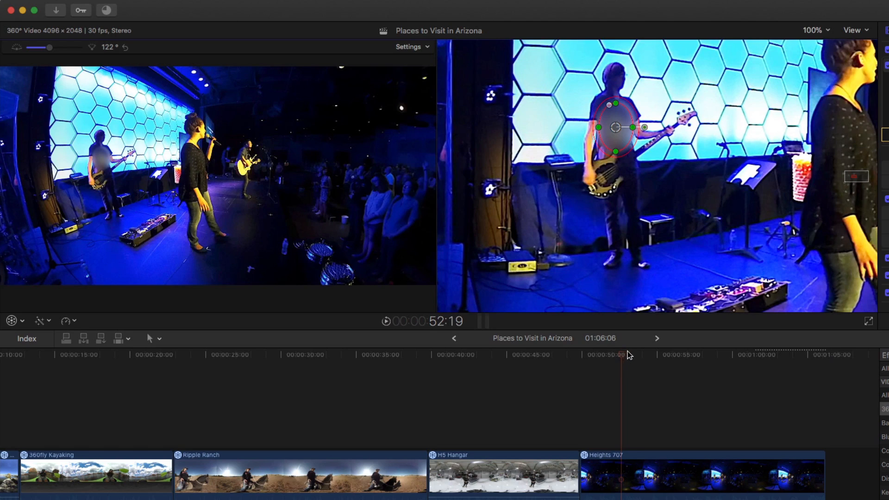
drag(628, 354, 592, 366)
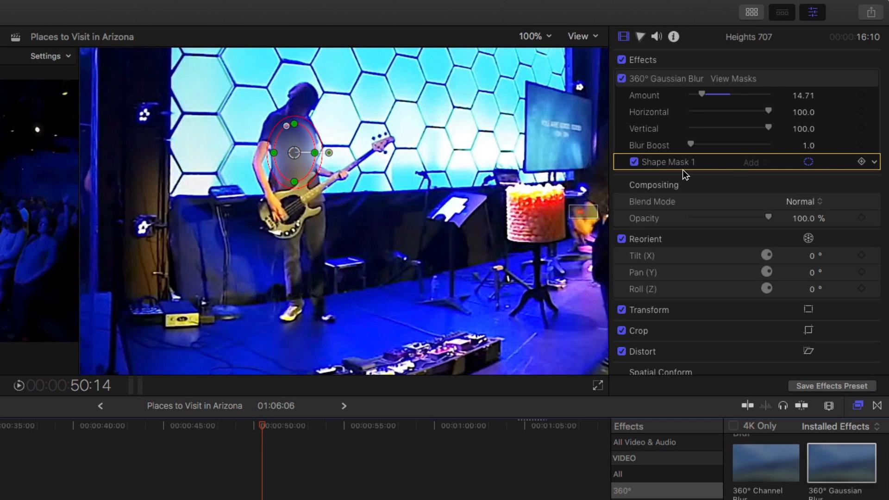
click(862, 161)
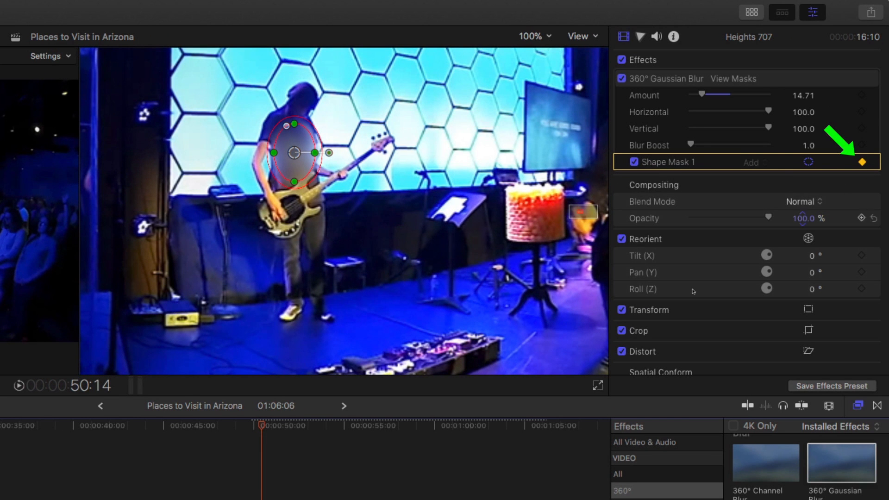
Keyframe the shape mask's position over the logo on the bassist's shirt at 53:21 and 57:23
drag(265, 430, 320, 430)
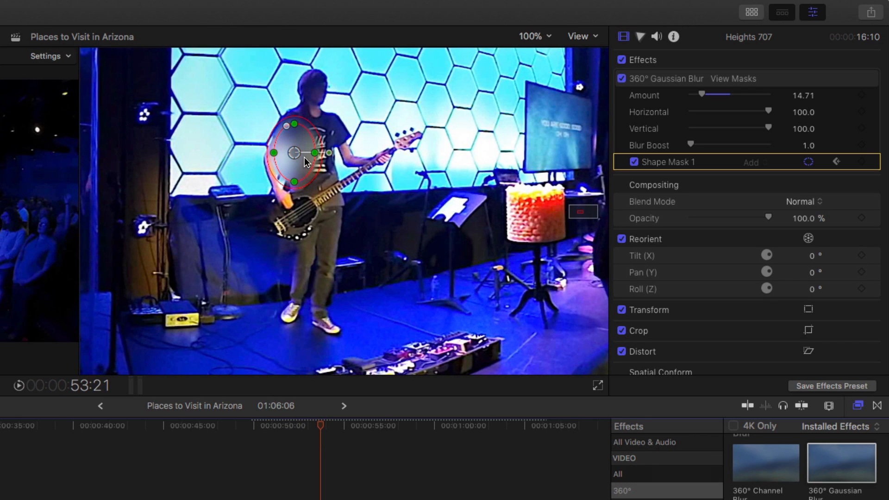
drag(303, 160, 316, 155)
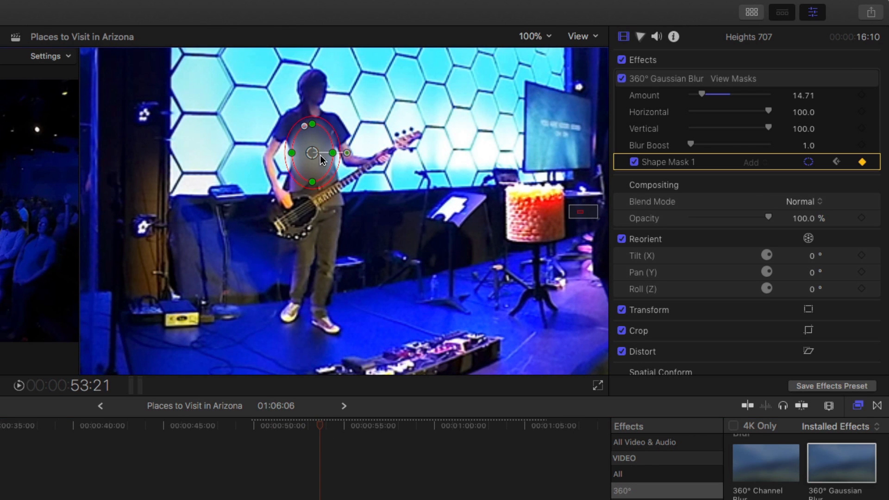
drag(327, 433, 398, 433)
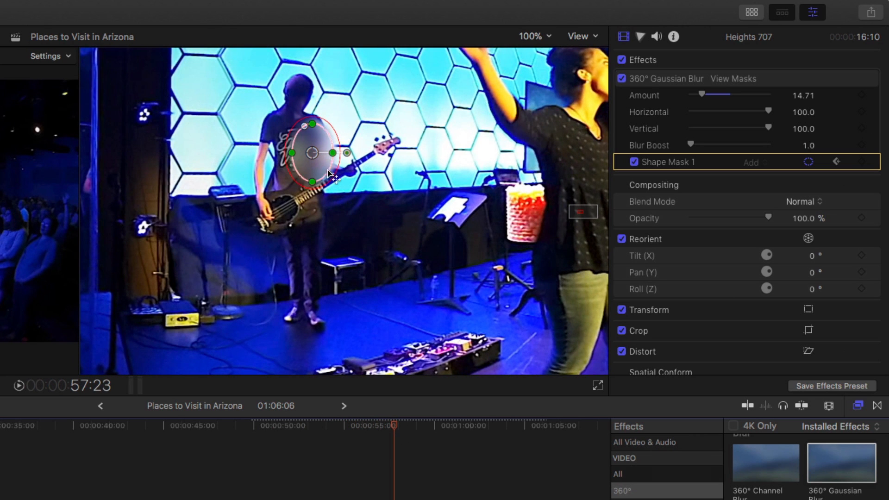
drag(308, 154, 293, 154)
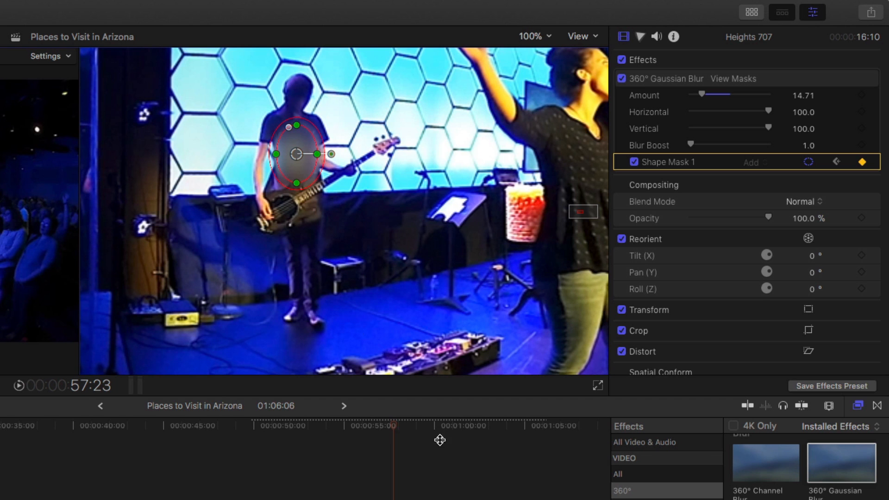
Follow the bassist with further shape mask position keyframes at 59:11 and 52:21, keeping the blur centred on his shirt
drag(392, 429, 422, 432)
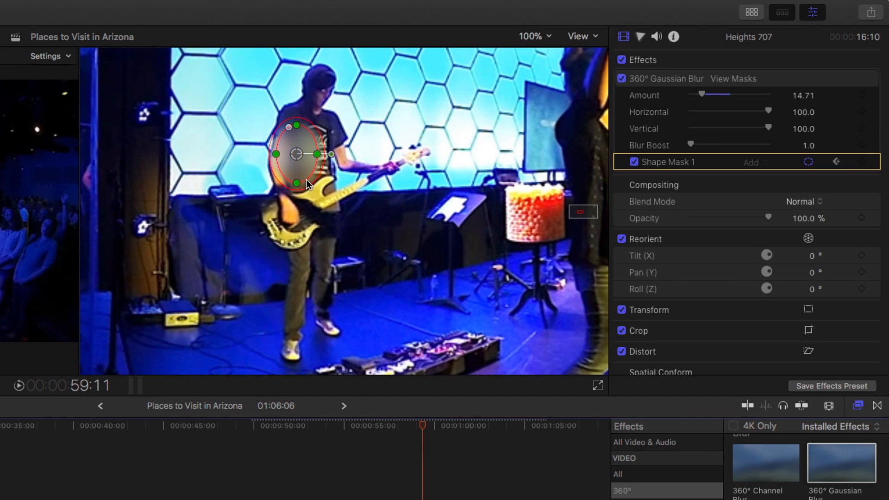
drag(308, 162, 323, 158)
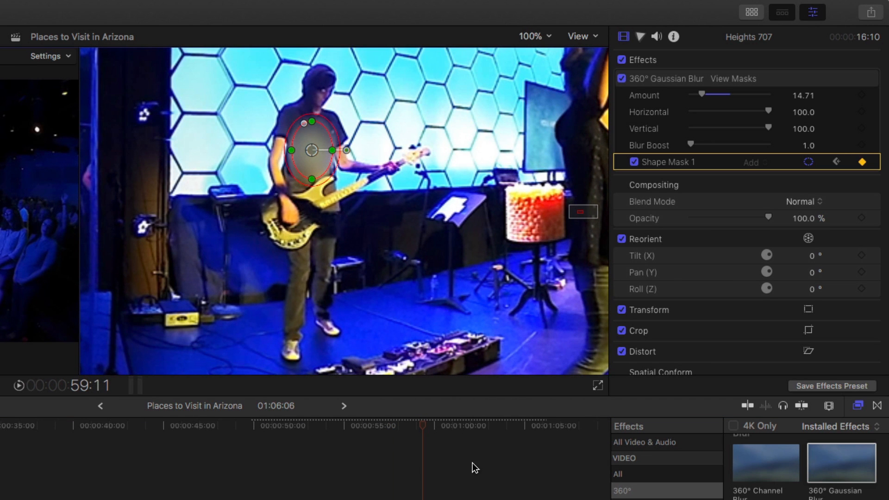
drag(422, 433, 305, 433)
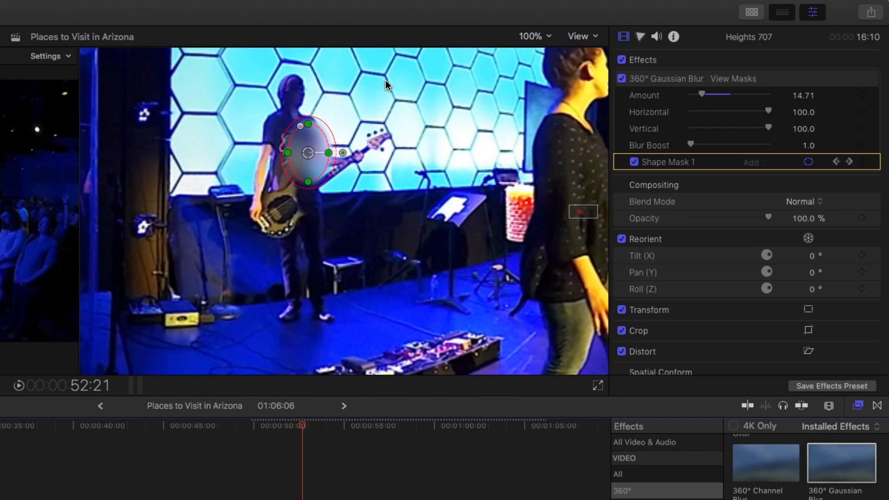
drag(312, 153, 304, 153)
At 53:04, nudge the shape mask over the shirt logo to set another position keyframe
mouse_move(308, 442)
mouse_down()
mouse_move(282, 439)
mouse_move(343, 435)
mouse_move(310, 437)
mouse_up()
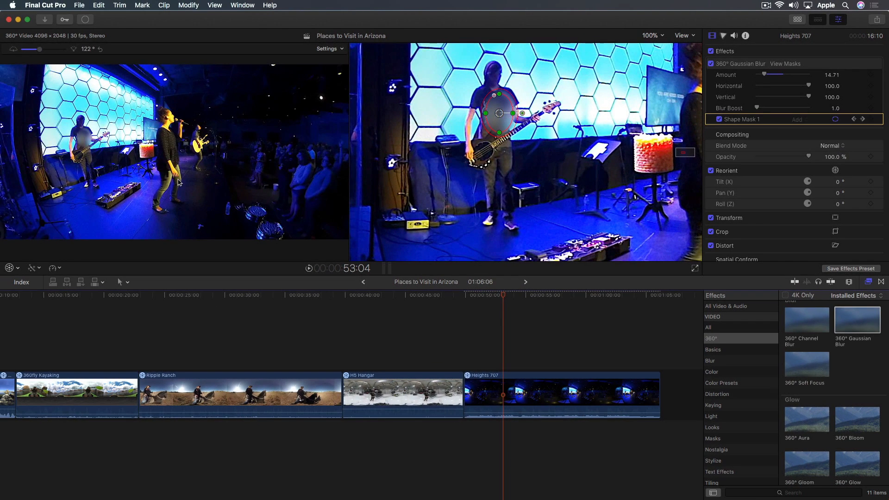
drag(179, 182, 186, 182)
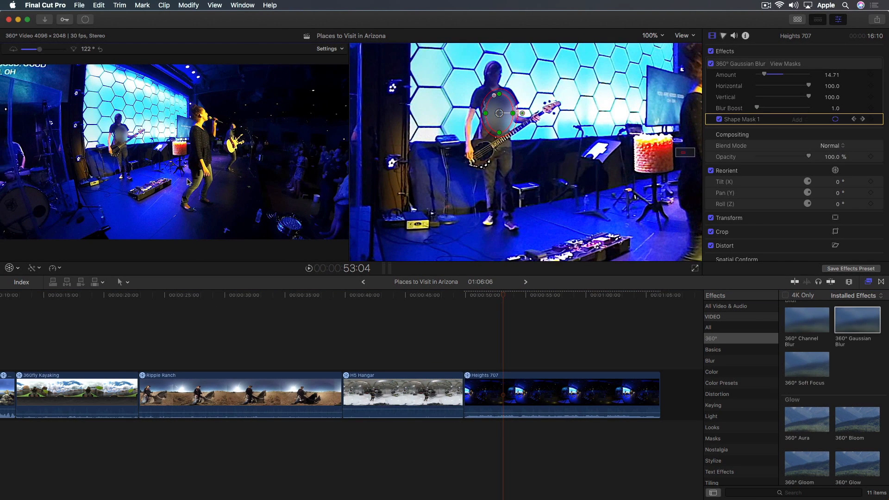
drag(523, 113, 525, 117)
Fit the full 360° frame in the viewer and add a Hue/Saturation Curves correction to the Heights 707 clip
click(664, 38)
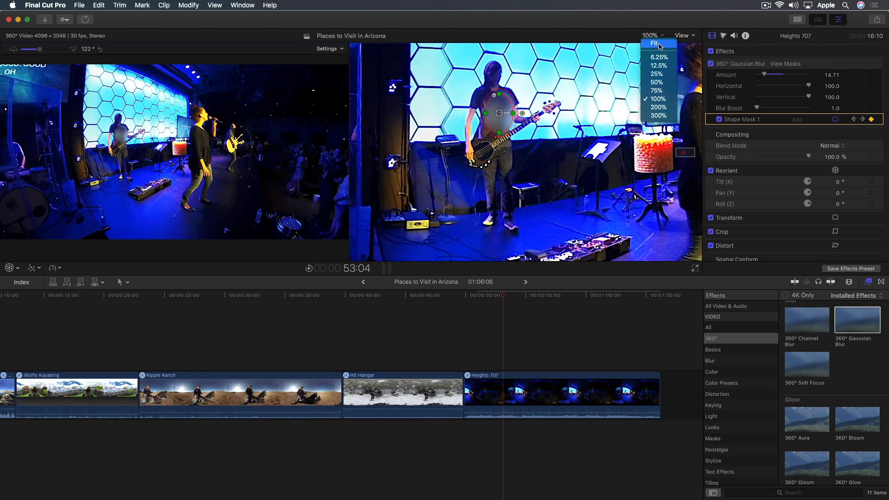
click(662, 48)
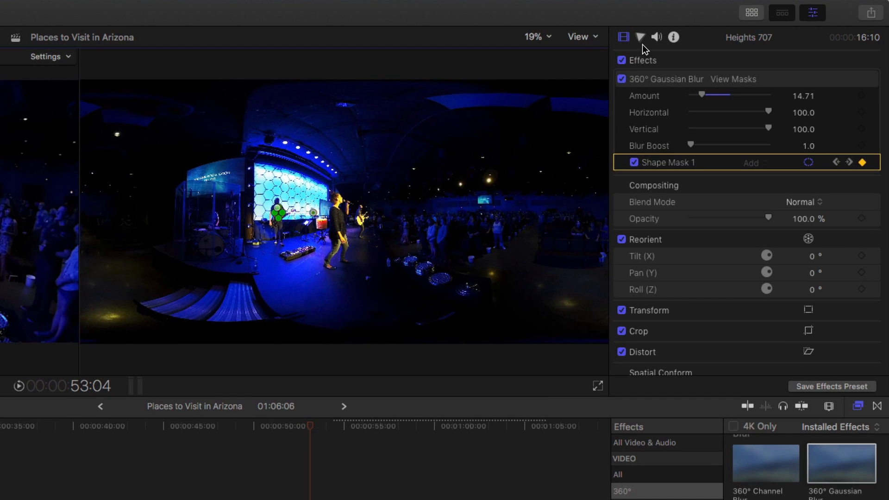
click(643, 43)
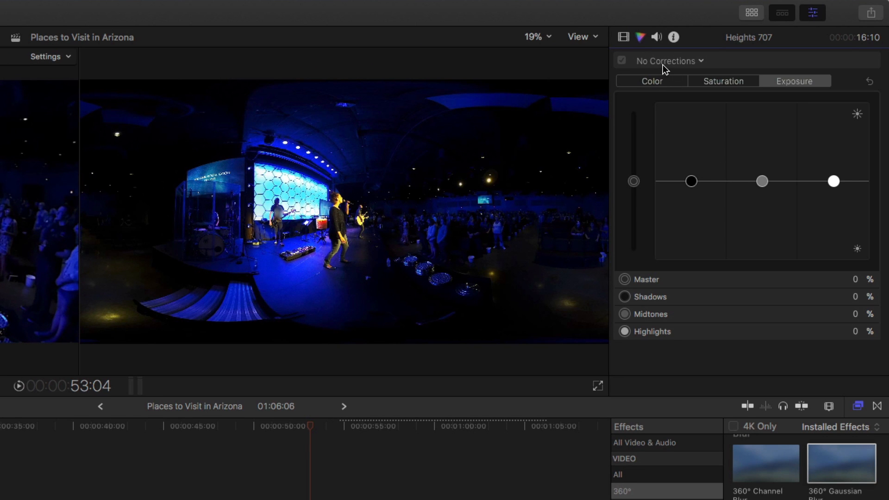
click(664, 62)
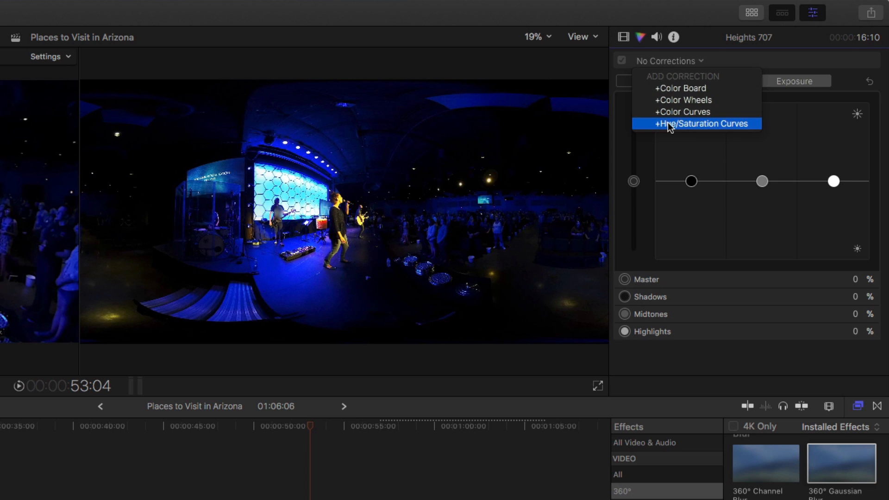
click(697, 124)
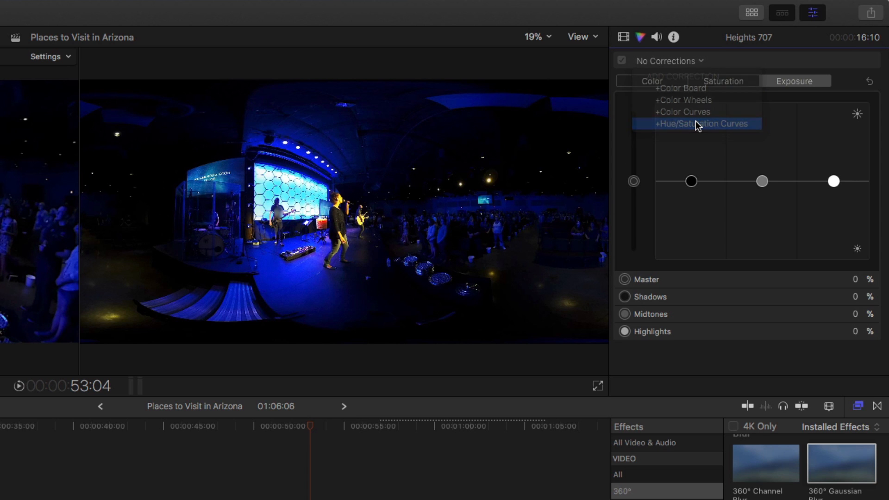
Look through the hue and saturation curves, and sample the blue stage floor for the Hue vs Sat curve
scroll(821, 176, down, 5)
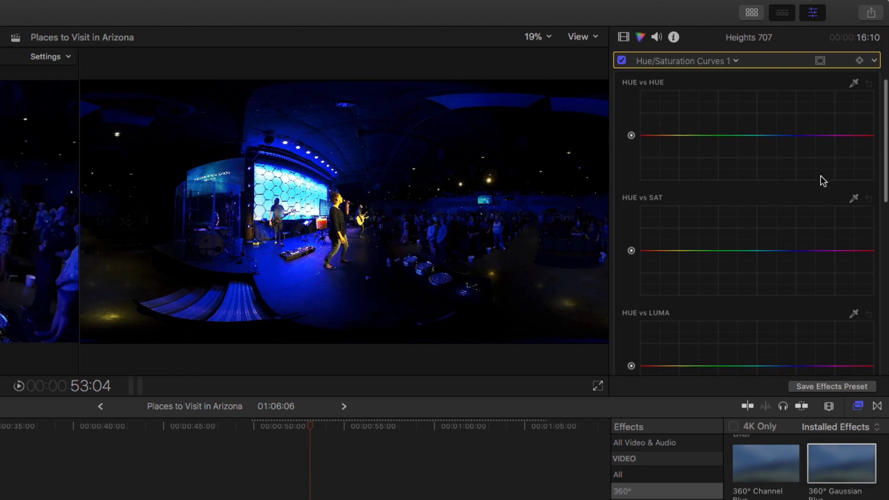
scroll(821, 180, up, 5)
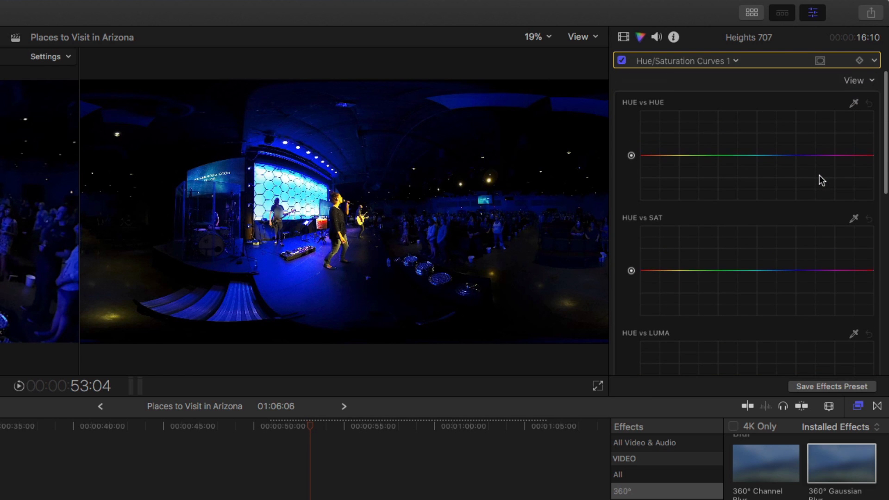
scroll(753, 218, down, 1)
scroll(752, 218, down, 3)
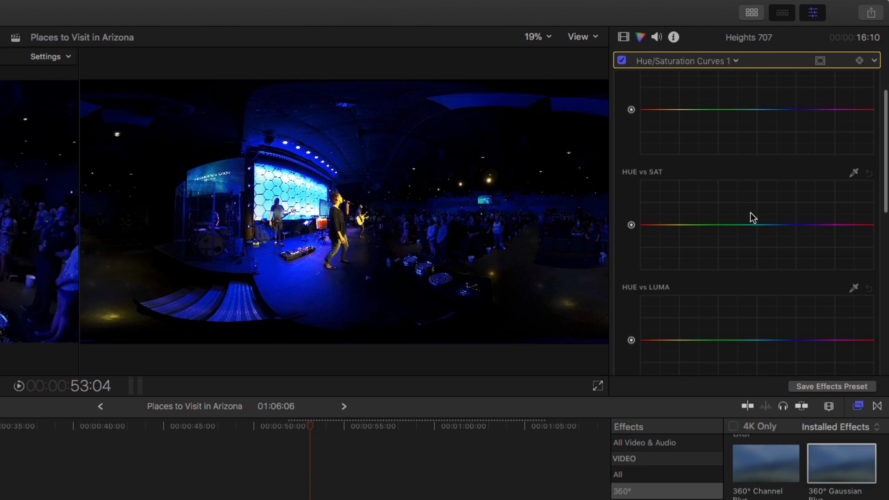
scroll(752, 212, down, 5)
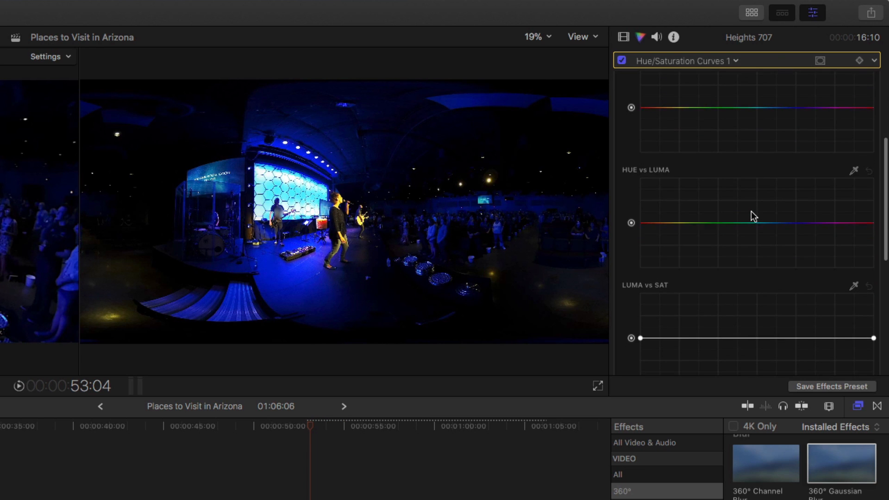
scroll(751, 211, up, 7)
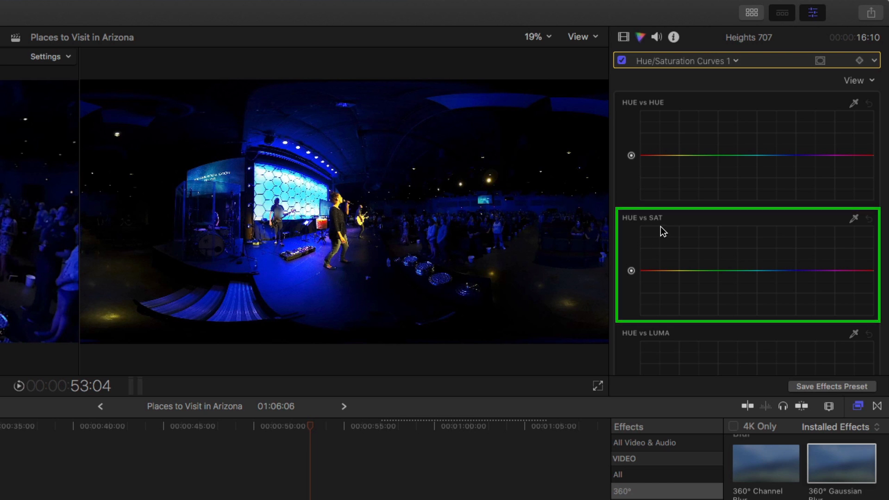
click(855, 221)
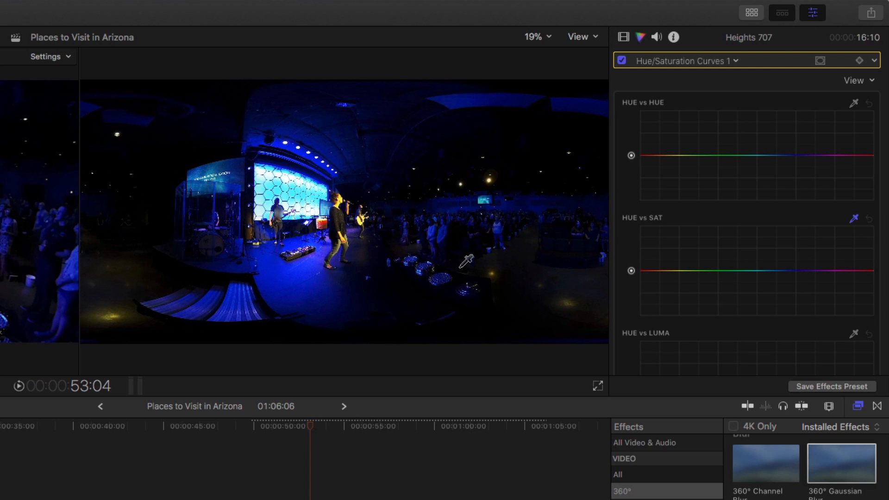
click(297, 281)
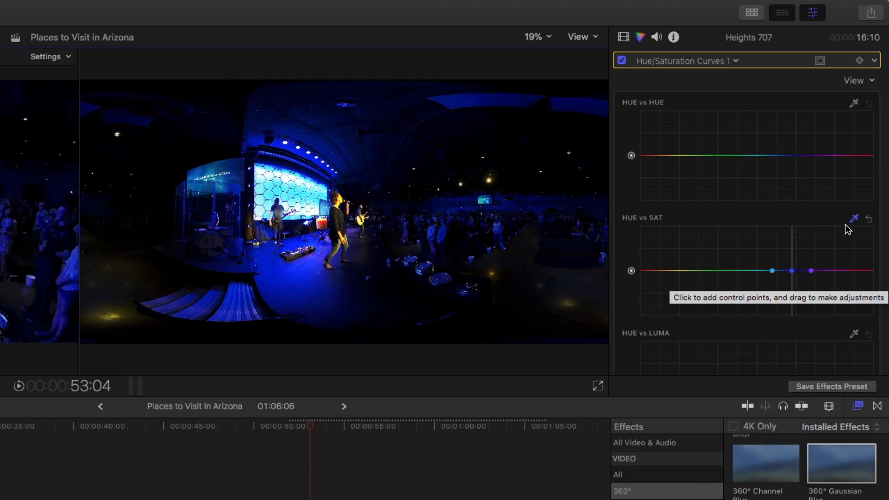
Lower the middle blue control point on the Hue vs Sat curve to desaturate the stage lighting, checking the result in the 360° view
click(792, 270)
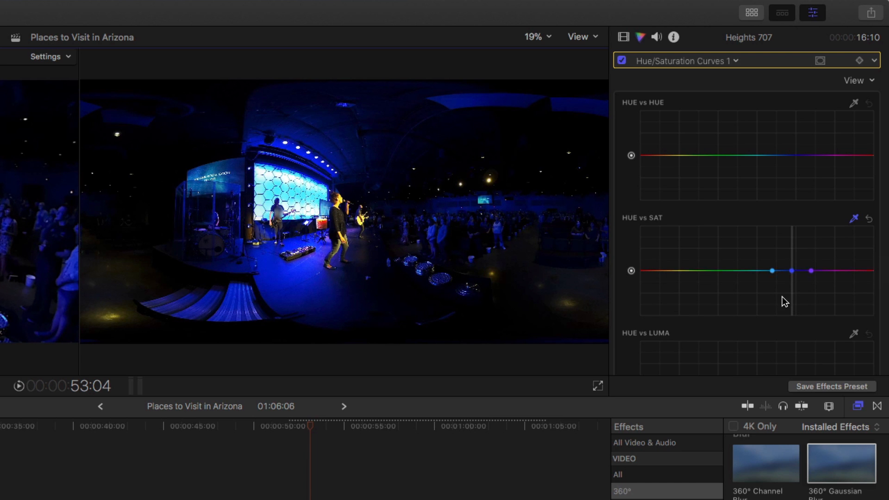
click(793, 271)
drag(795, 275, 795, 277)
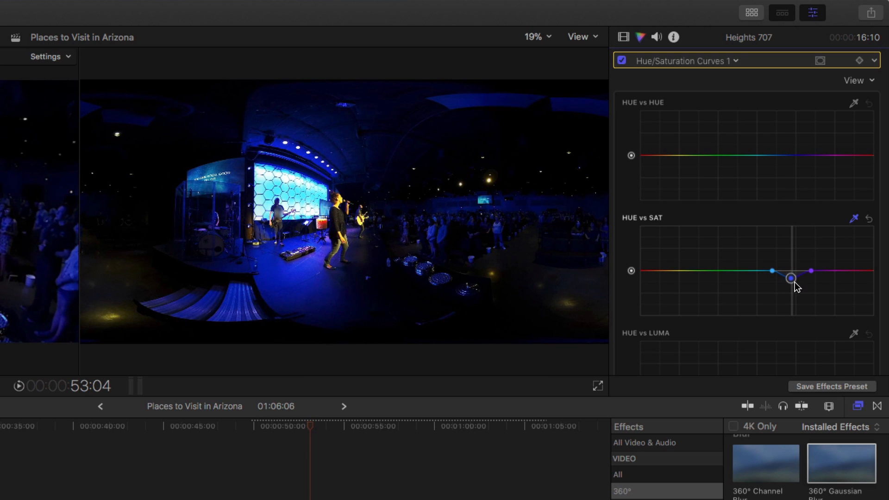
drag(794, 282, 797, 306)
drag(796, 284, 797, 306)
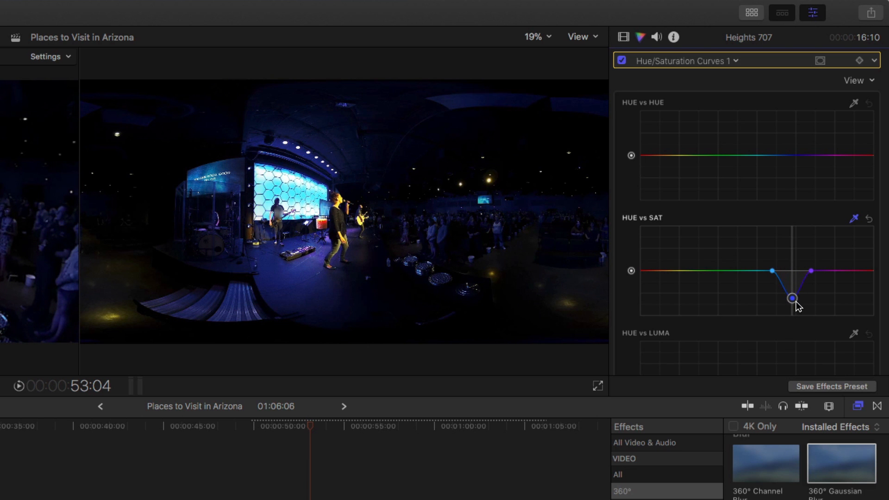
click(817, 273)
drag(776, 274, 771, 273)
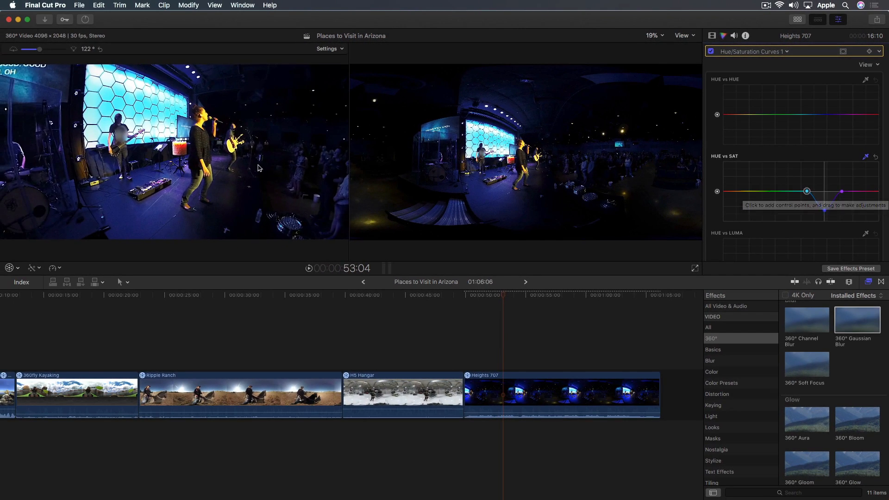
drag(194, 159, 266, 171)
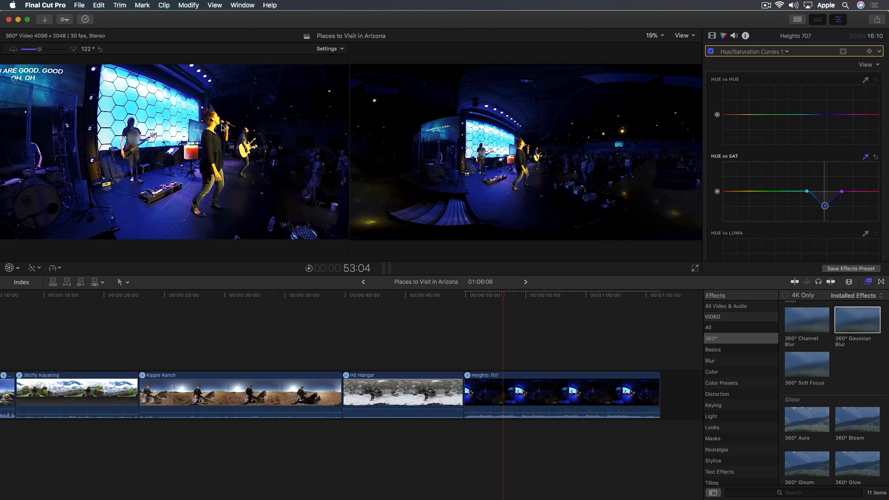
View the singer at 100% zoom and sample the skin tone on her face for the Orange vs Sat curve
click(661, 37)
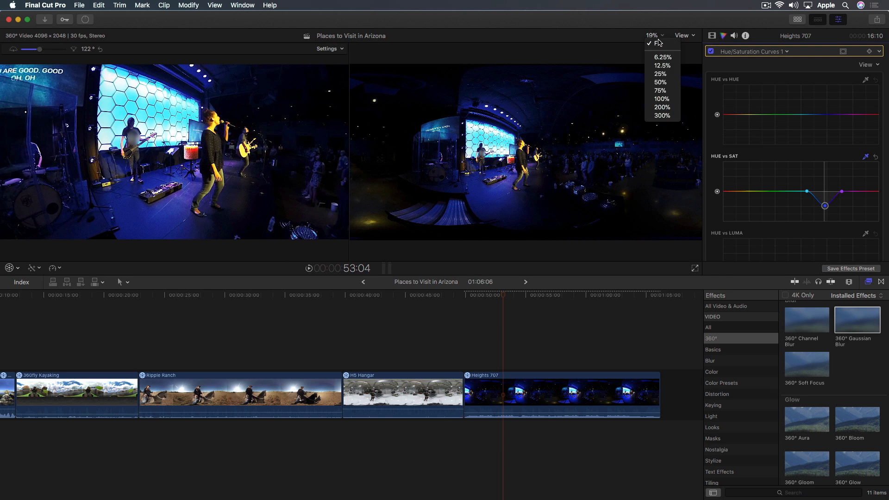
click(662, 99)
drag(686, 158, 689, 157)
scroll(876, 145, down, 10)
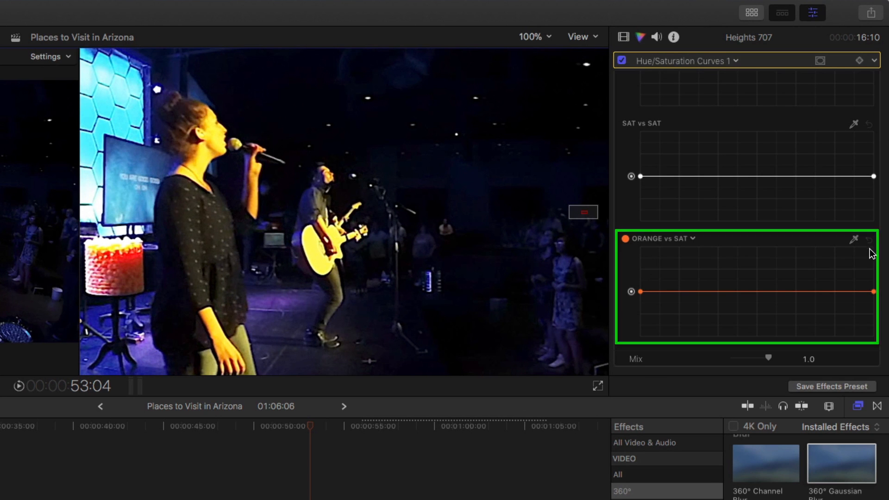
click(854, 240)
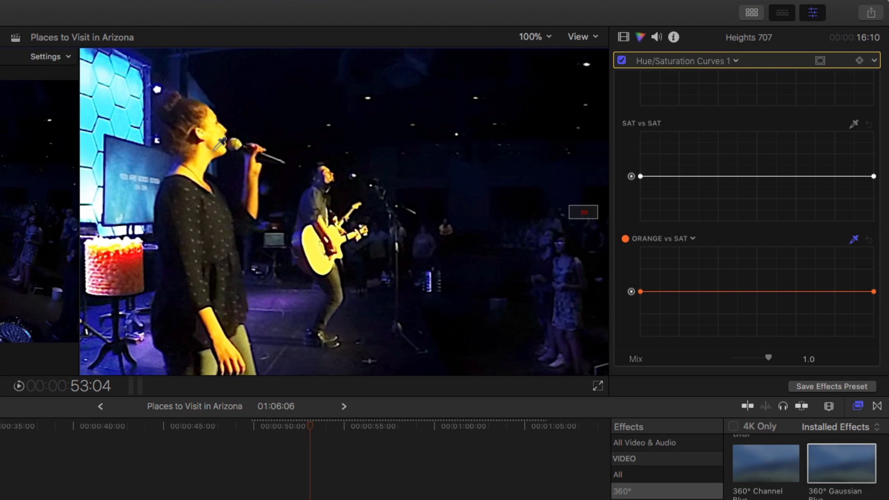
click(217, 143)
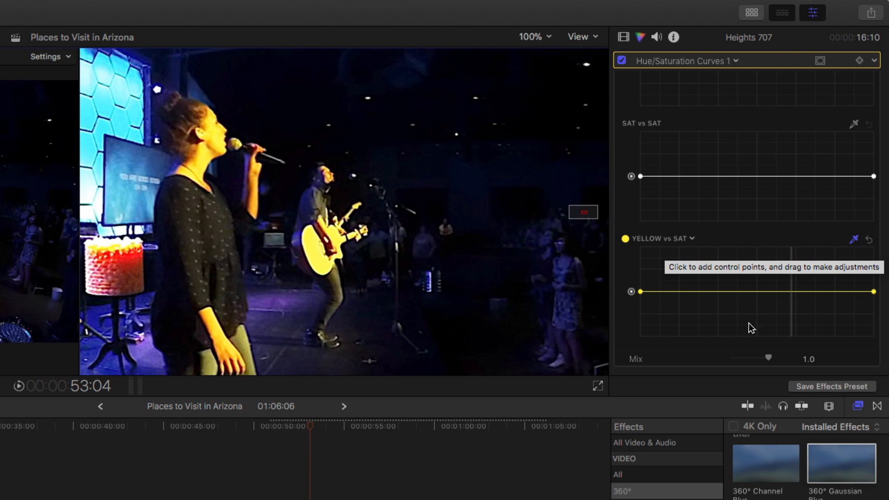
Add a control point at the sampled tone on the Yellow vs Sat curve, lower it slightly, and fit the frame in the viewer
click(794, 293)
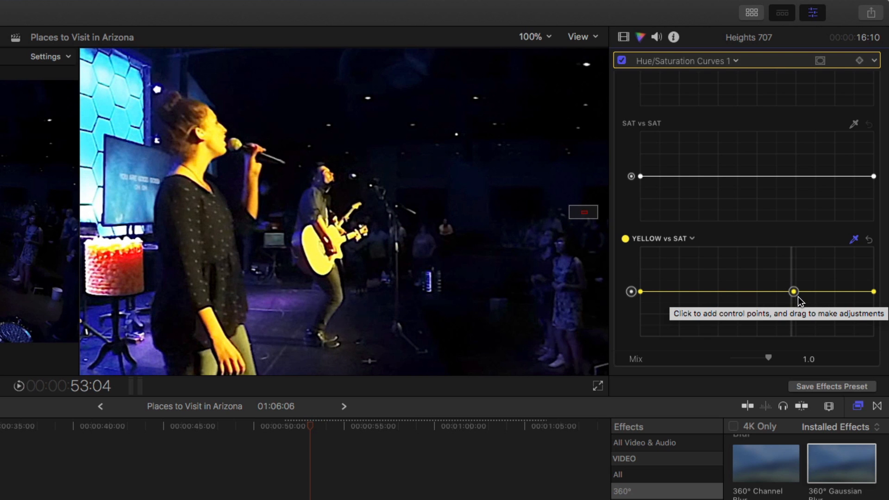
mouse_move(798, 297)
mouse_down()
mouse_move(799, 329)
mouse_move(800, 277)
mouse_move(800, 312)
mouse_up()
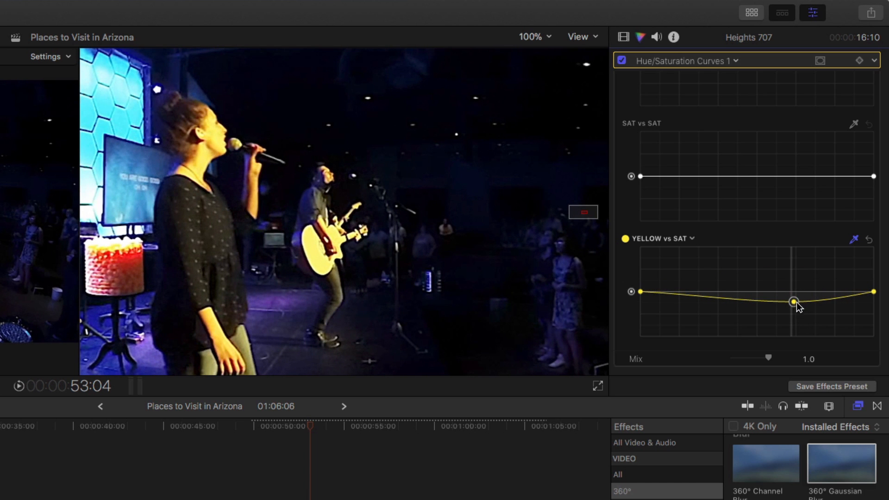
click(545, 38)
click(537, 46)
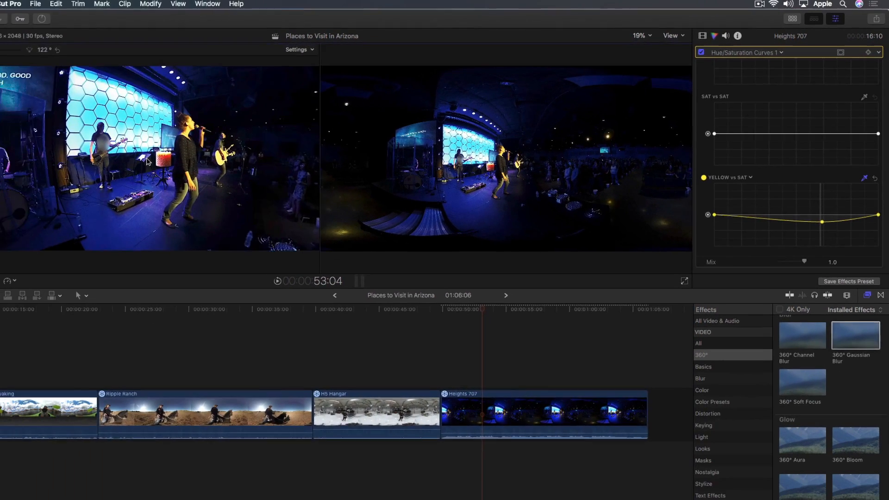
Play Heights 707 from its start while looking around the 360° view, and compare the picture with the Hue/Saturation Curves off and on
drag(146, 158, 197, 239)
click(467, 298)
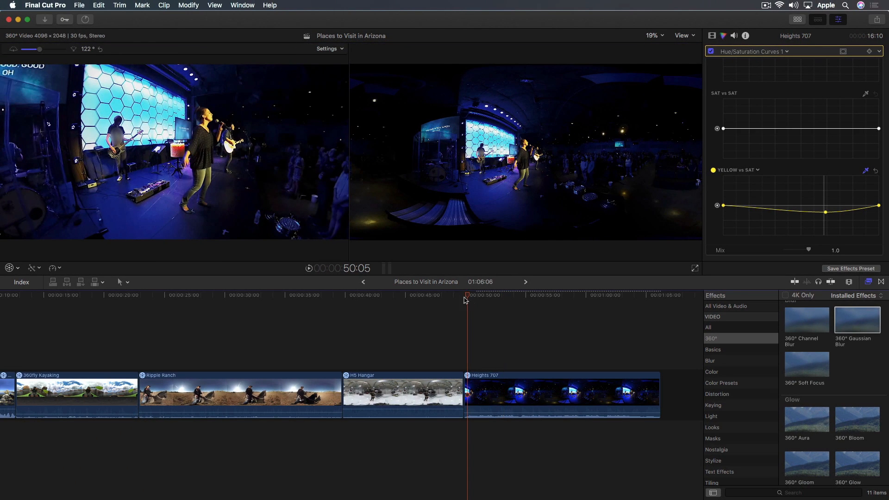
key(space)
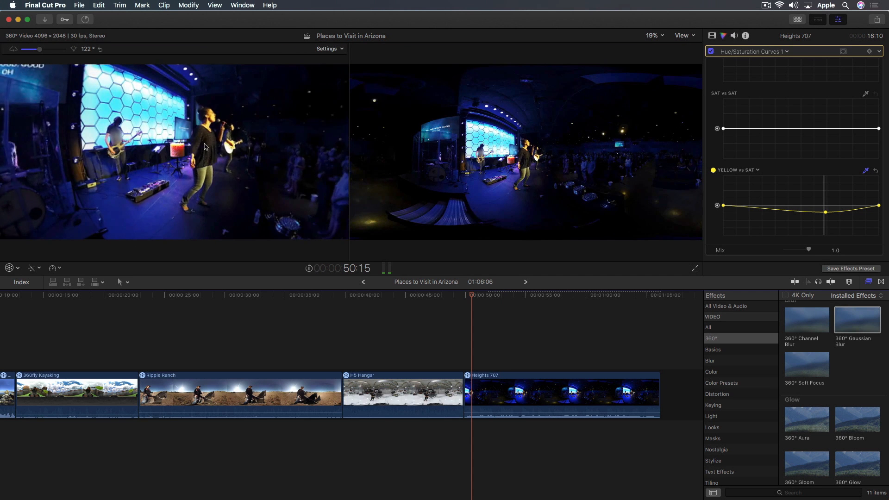
drag(212, 148, 230, 140)
key(space)
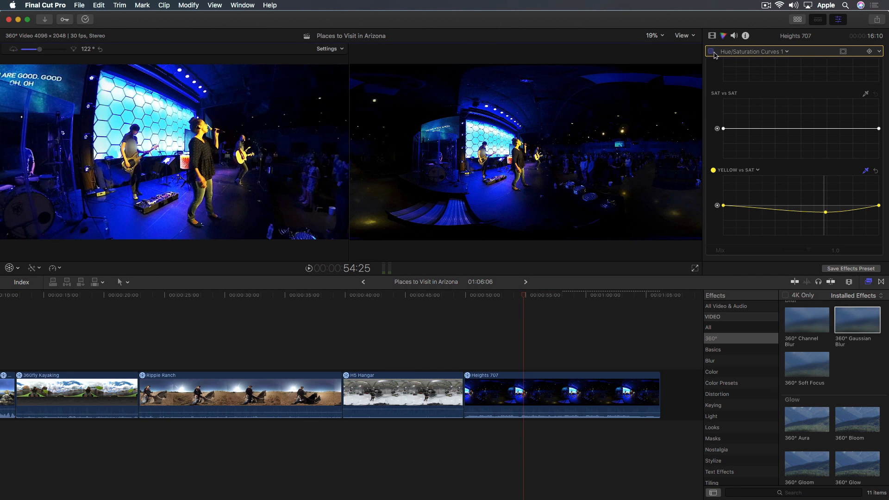
click(713, 53)
click(713, 52)
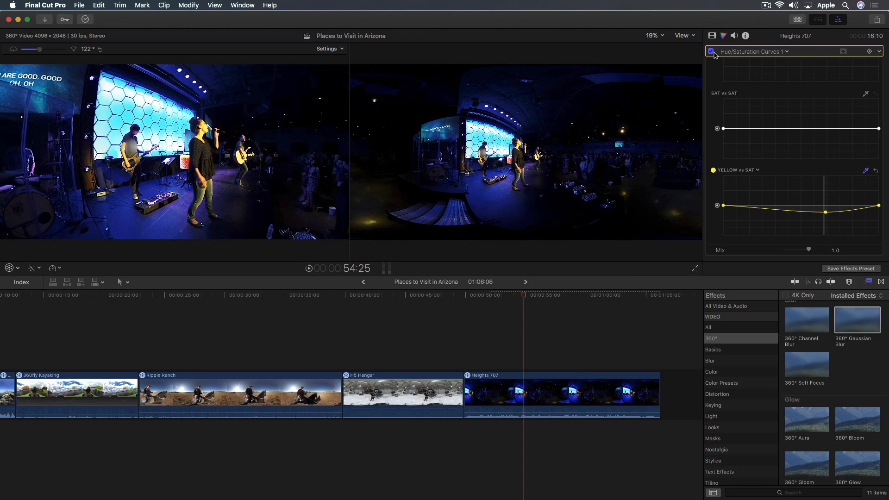